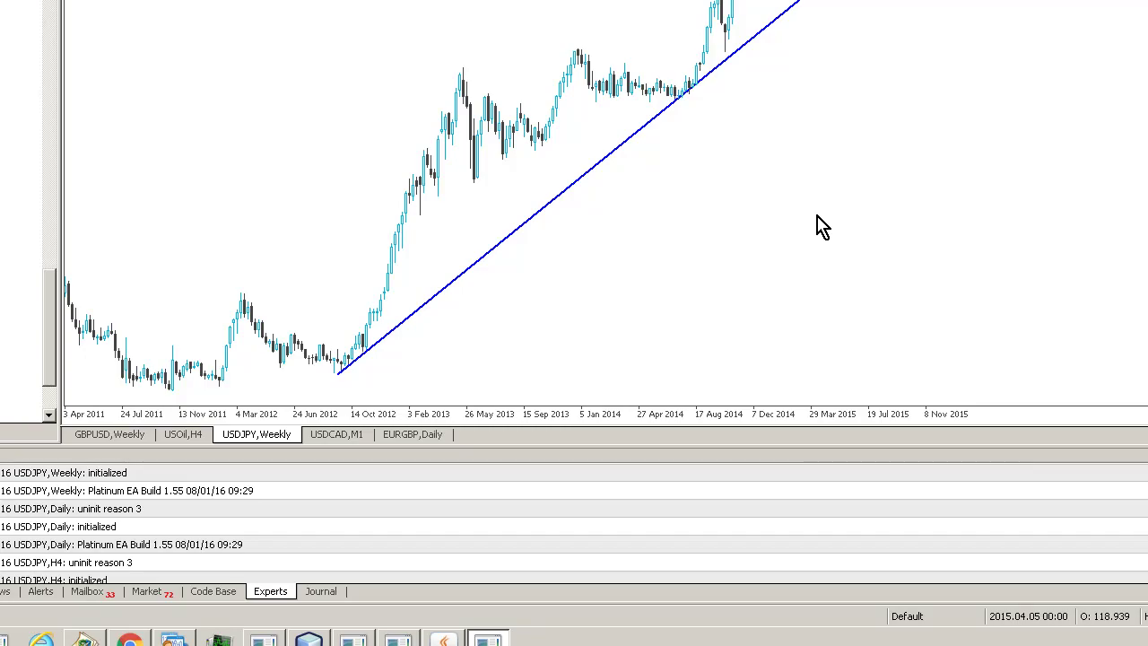
- Flip through the USDCAD M1, EURGBP Daily and USDJPY Weekly charts, finishing on USOil H4
left_click(336, 434)
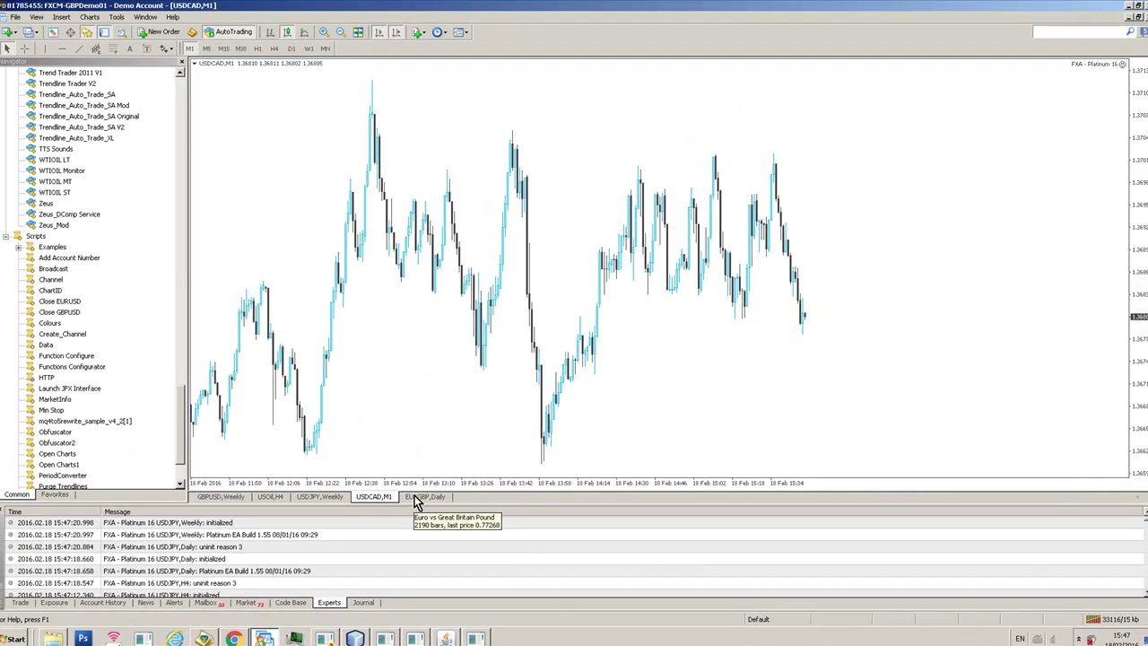
left_click(416, 499)
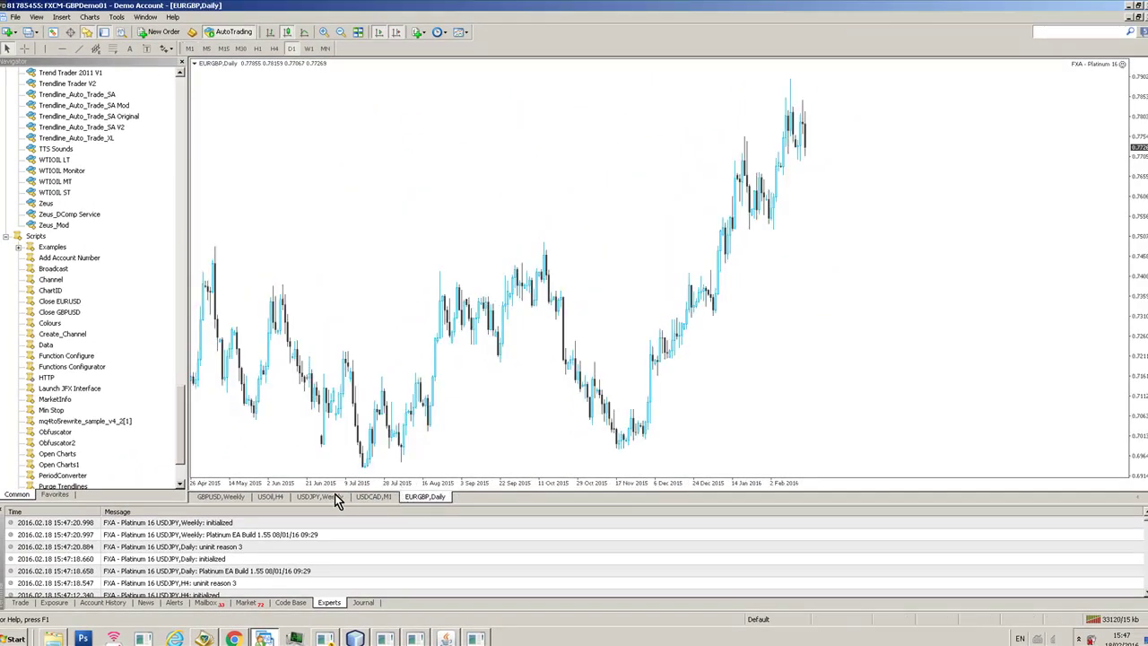
left_click(329, 498)
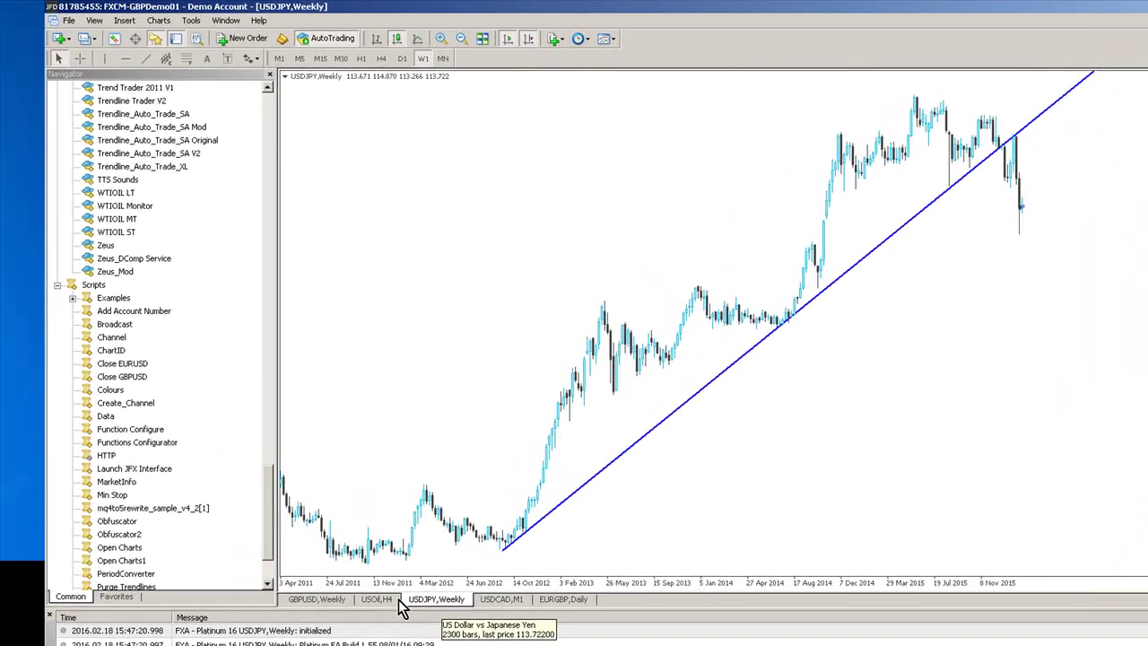
left_click(282, 508)
left_click(677, 451)
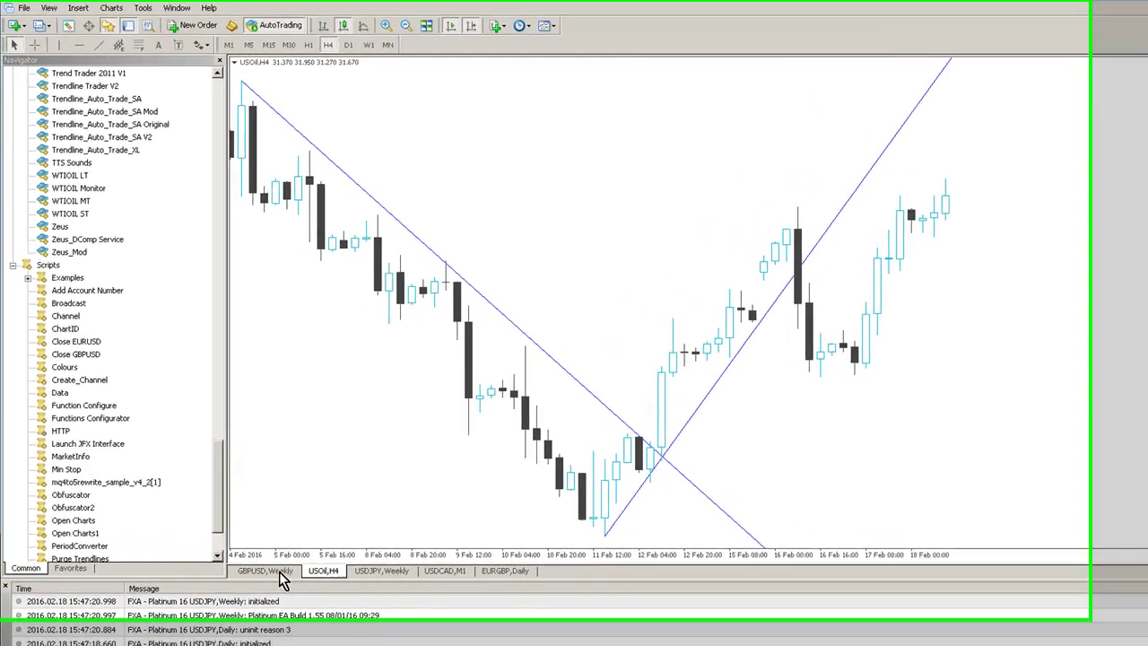
- On the GBPUSD weekly chart, delete the downward and the upward trendline
left_click(278, 571)
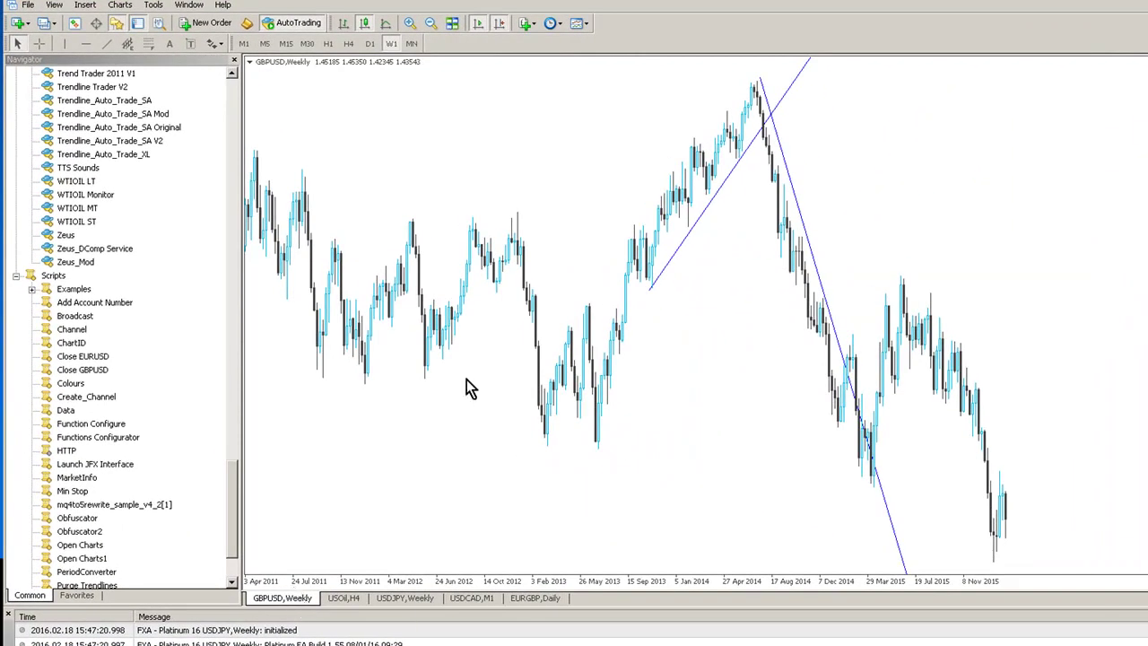
left_click(370, 43)
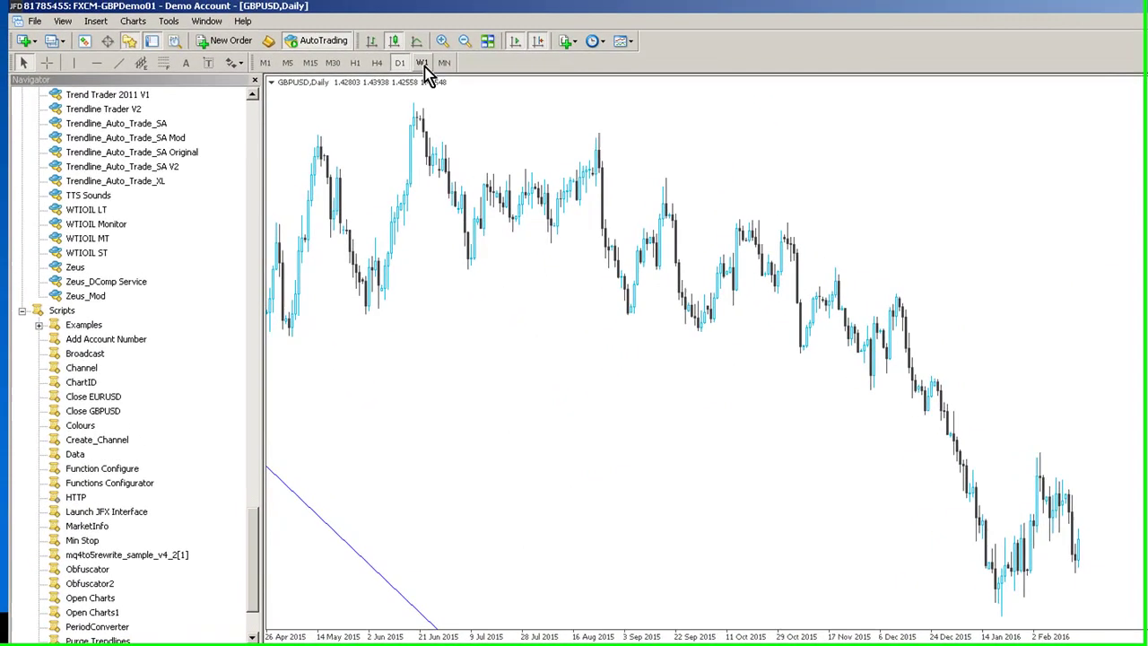
left_click(397, 46)
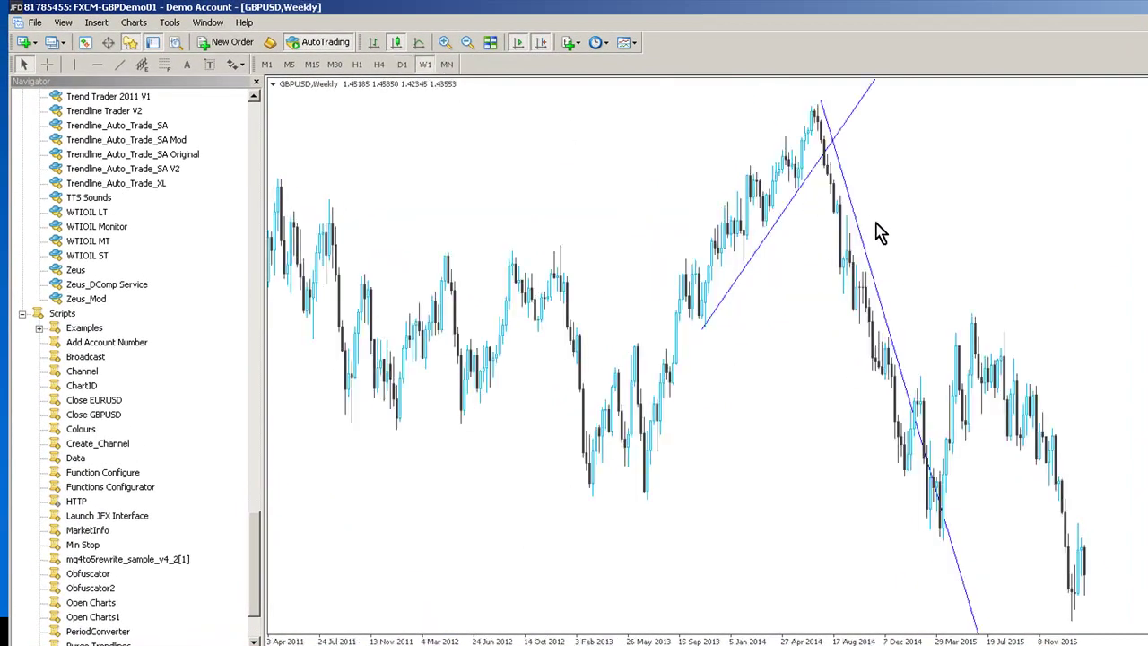
double_click(861, 248)
key("Delete")
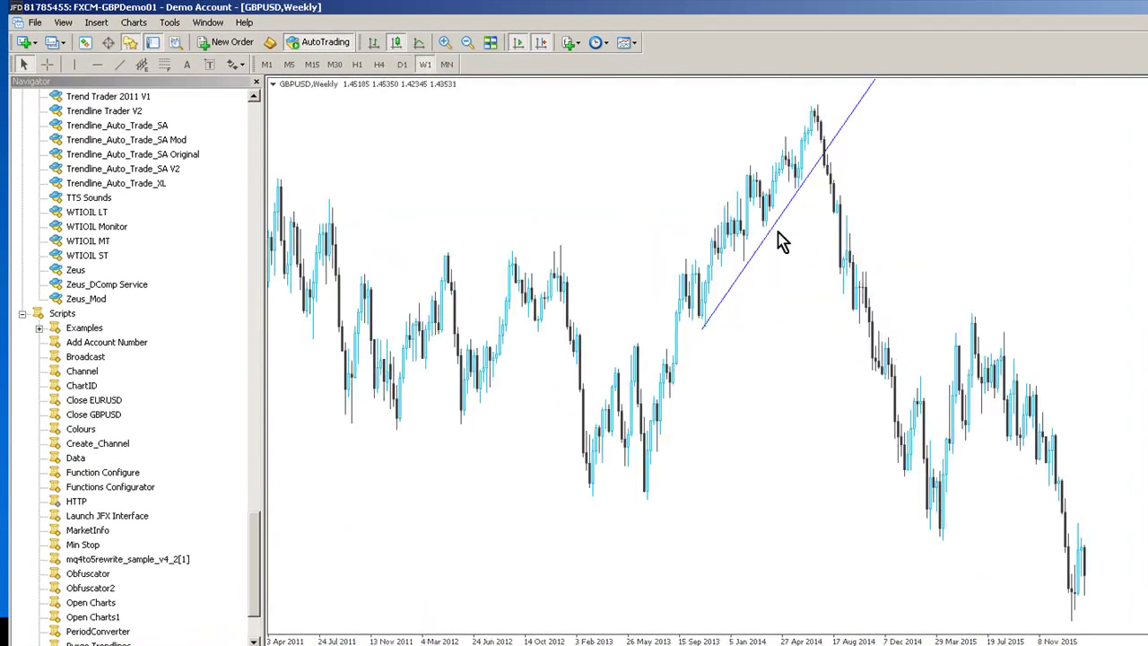
double_click(778, 233)
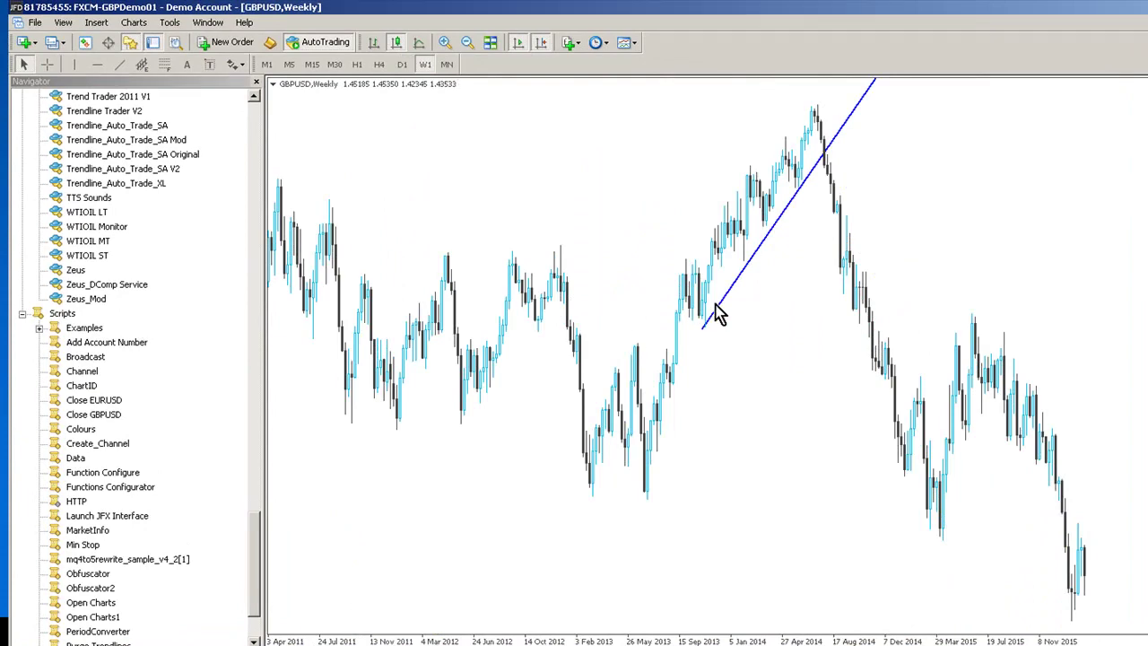
key("Delete")
- Put GBPUSD on the D1 timeframe, briefly checking H1 and H4 along the way
left_click(402, 65)
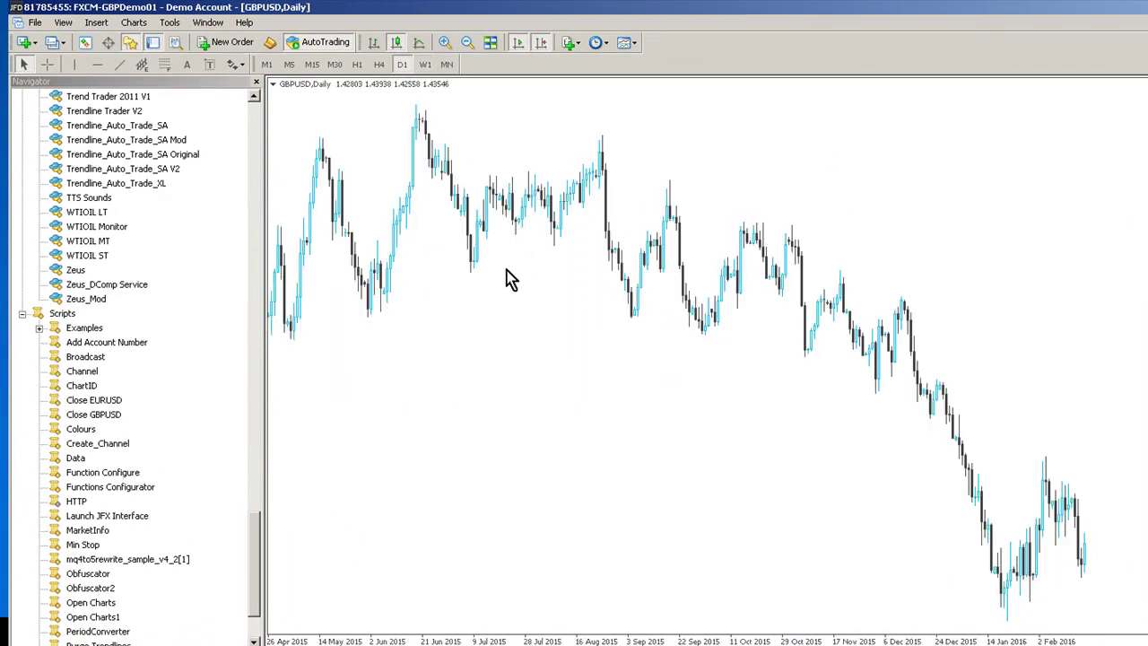
left_click(358, 64)
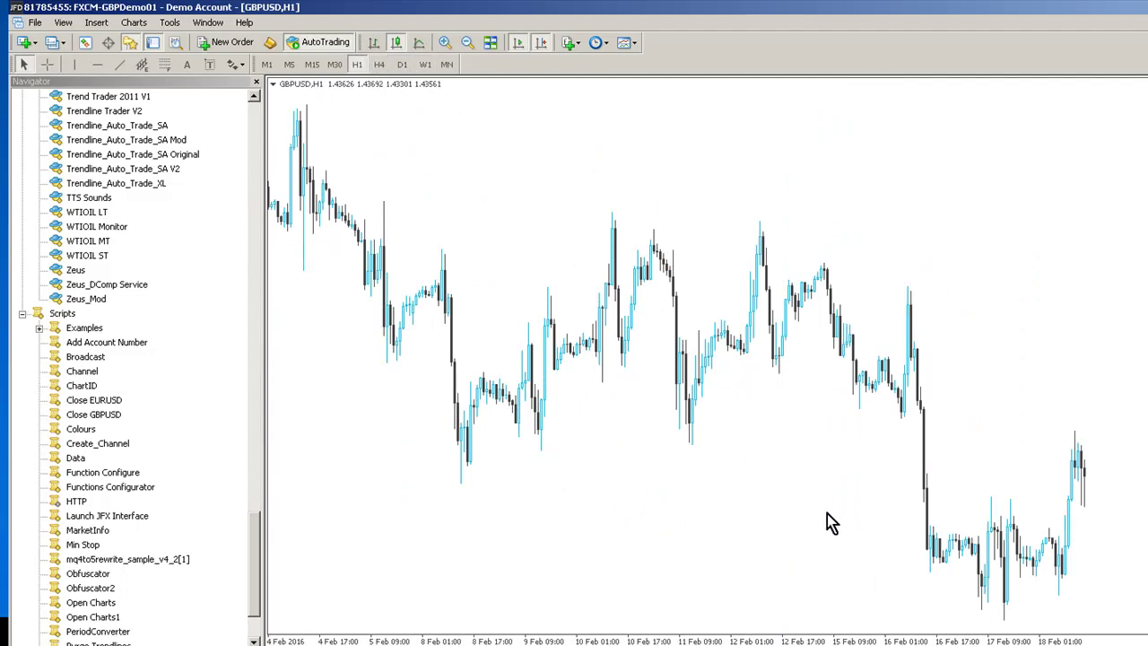
left_click(379, 65)
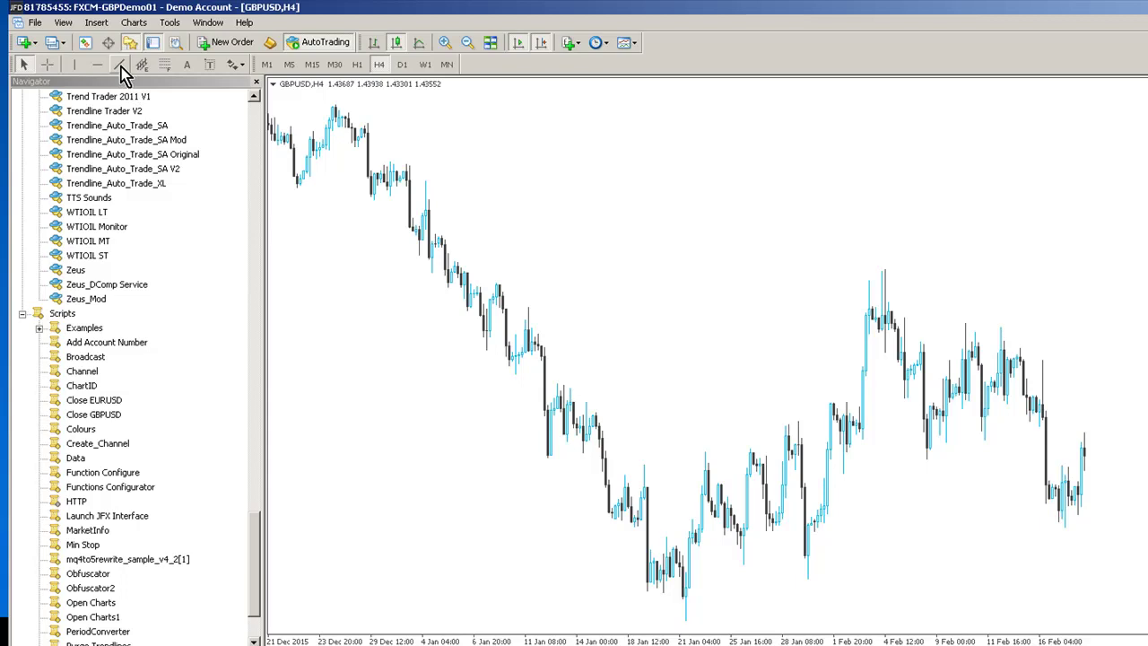
left_click(402, 64)
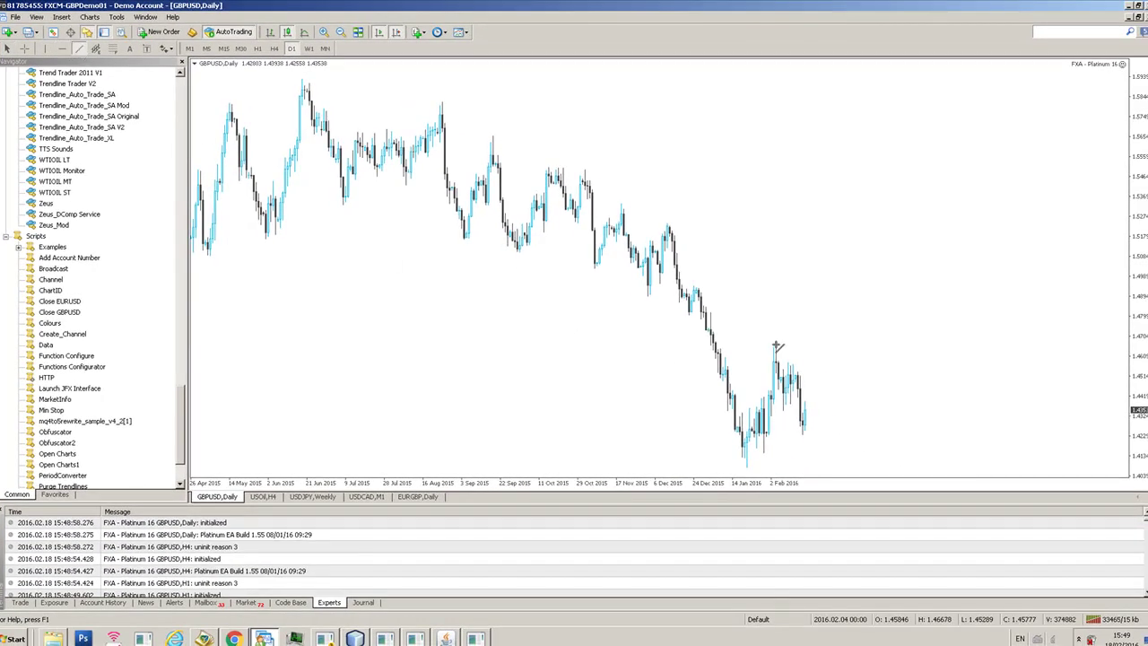
- Drag a trendline down-right from the early-February 2016 high on the GBPUSD daily chart
left_click_drag(776, 341, 812, 380)
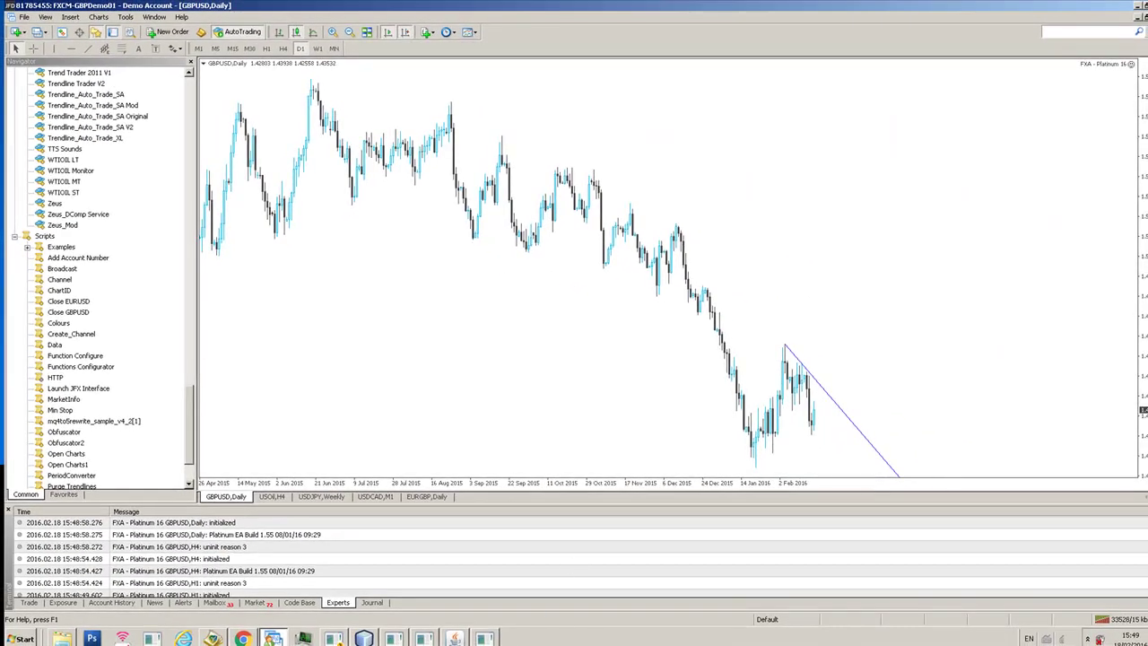
- Launch the JFX interface, log in with the saved customer details, and dismiss the email System Alert
left_click(452, 639)
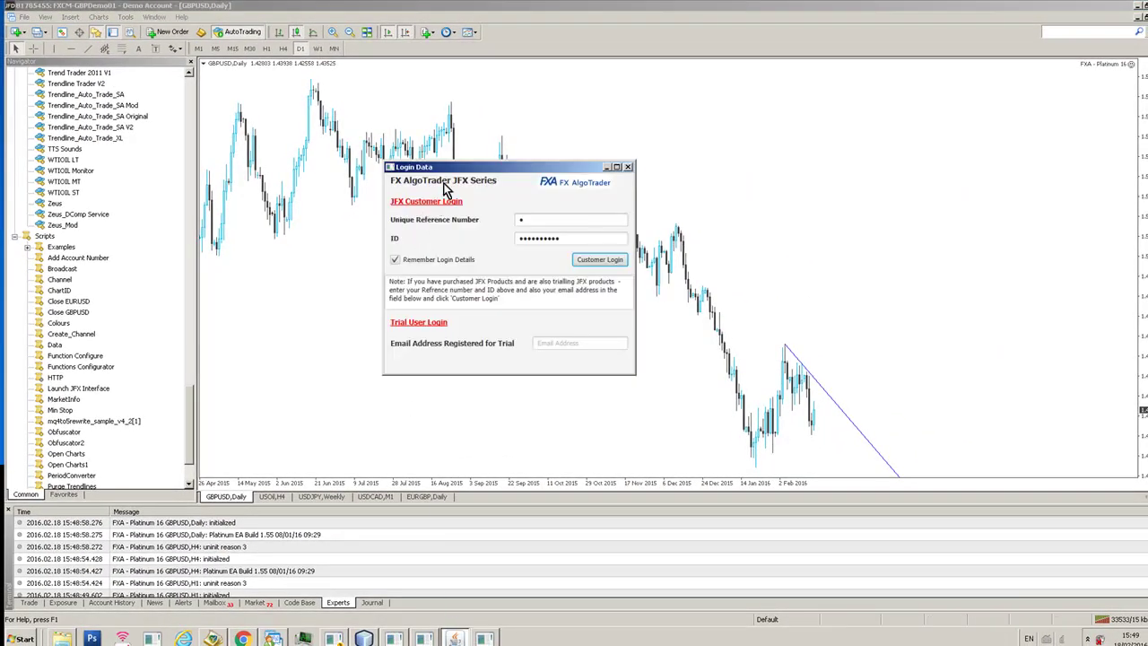
left_click_drag(453, 172, 415, 161)
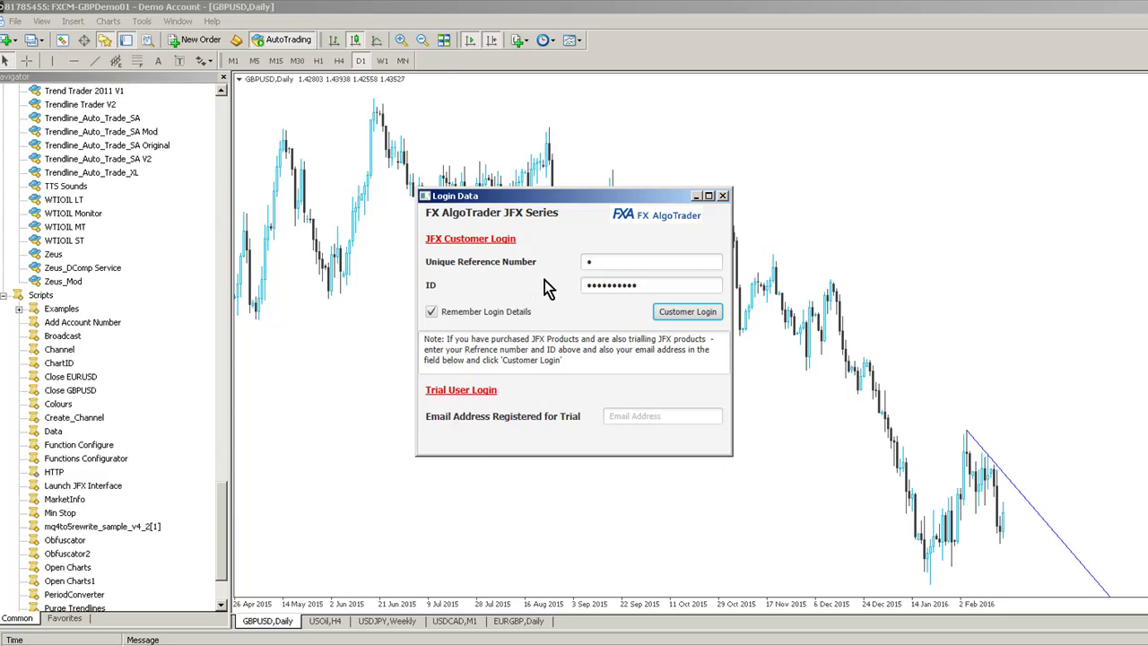
left_click(668, 319)
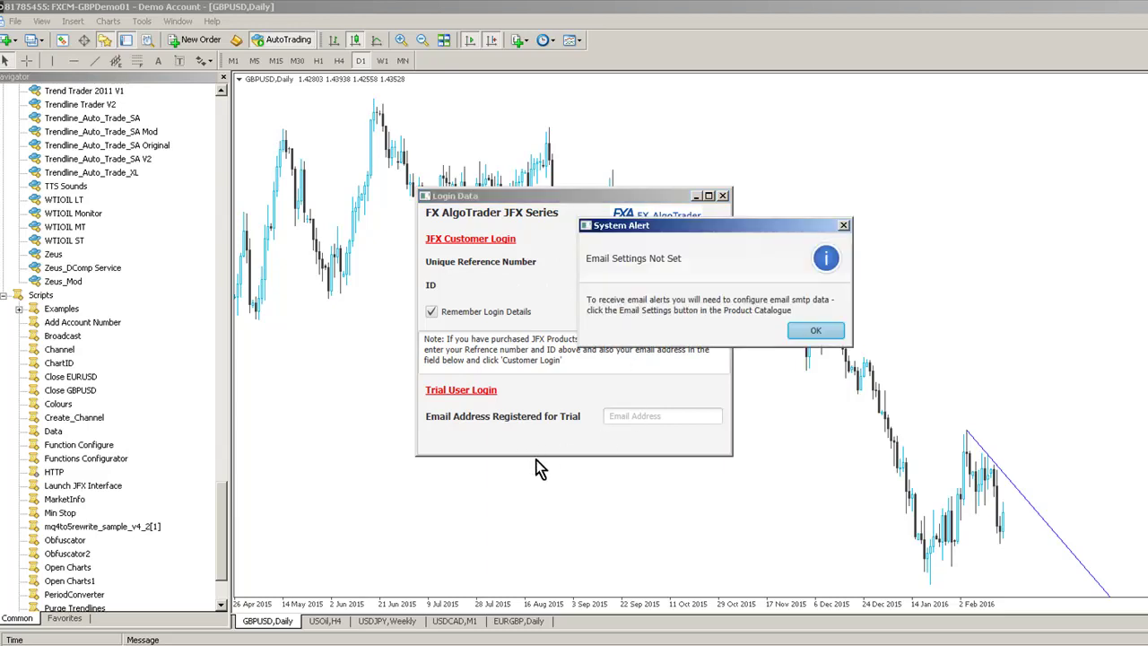
left_click_drag(709, 238, 541, 256)
left_click(646, 351)
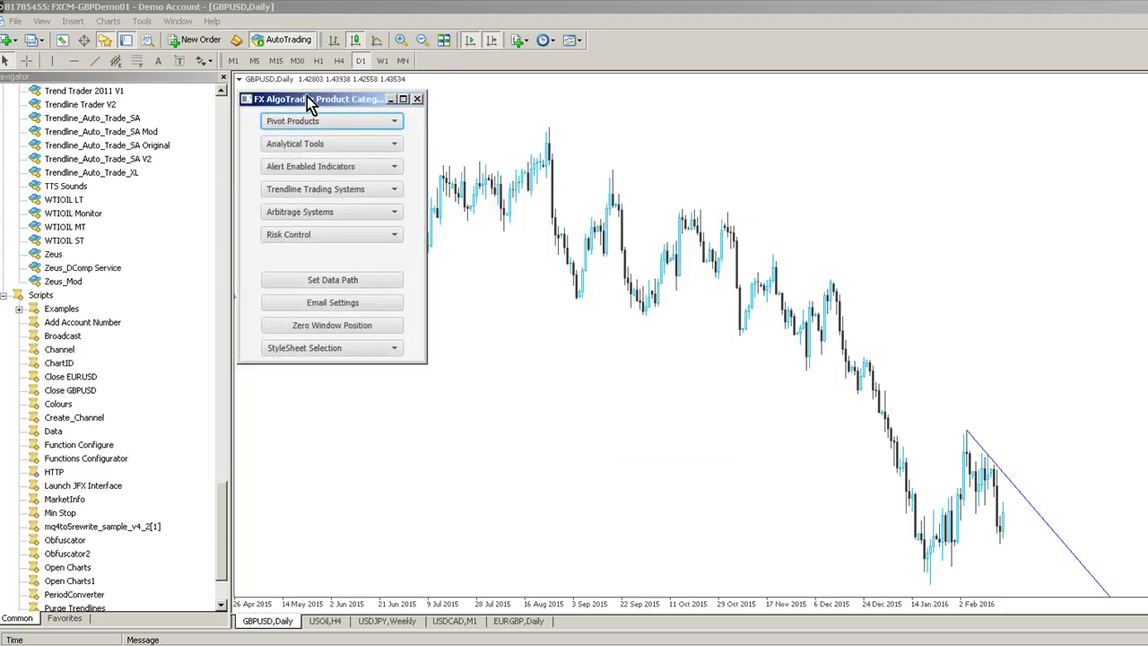
- In the Product Catalogue, choose Platinum 16 from the Trendline Trading Systems dropdown
left_click_drag(308, 97, 314, 100)
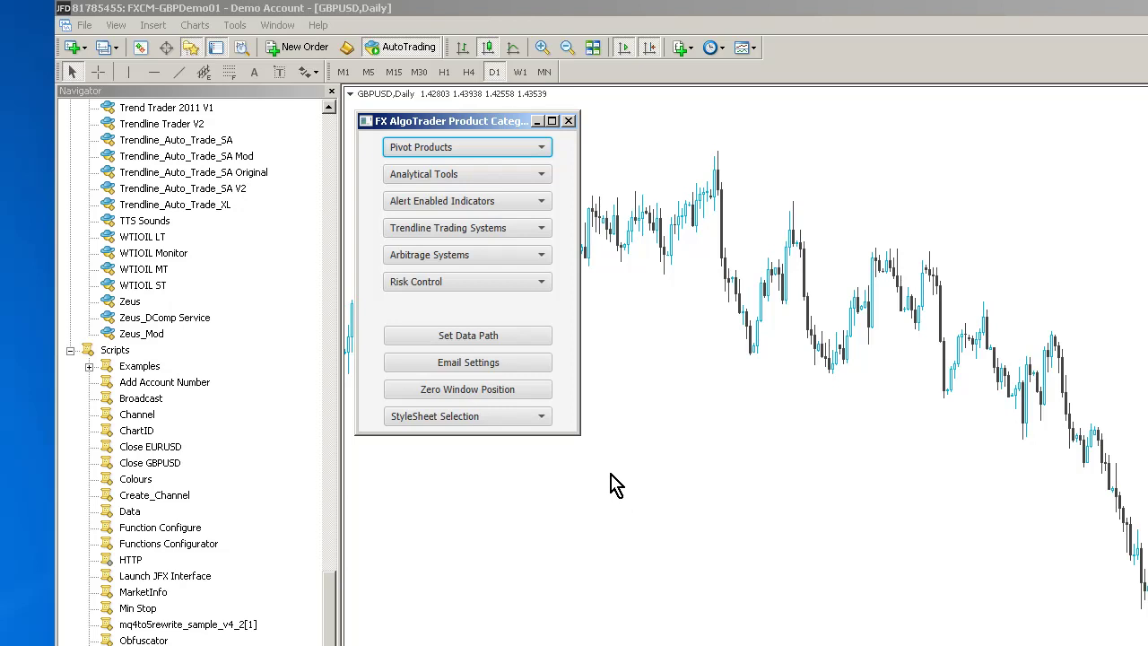
left_click(431, 154)
left_click(430, 148)
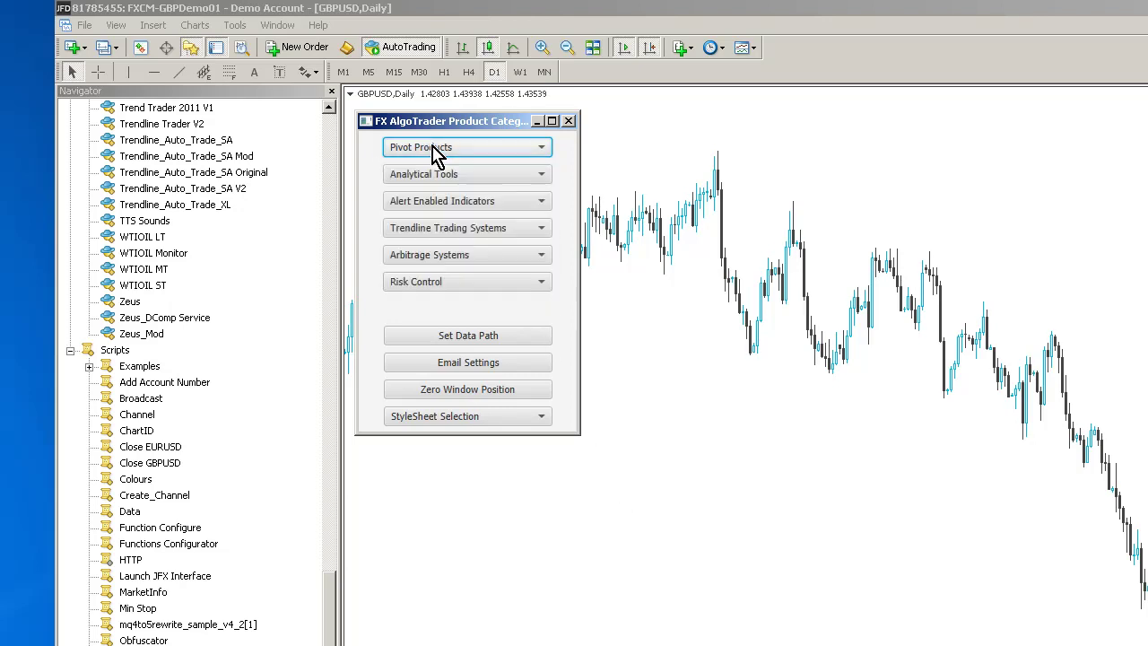
left_click(428, 202)
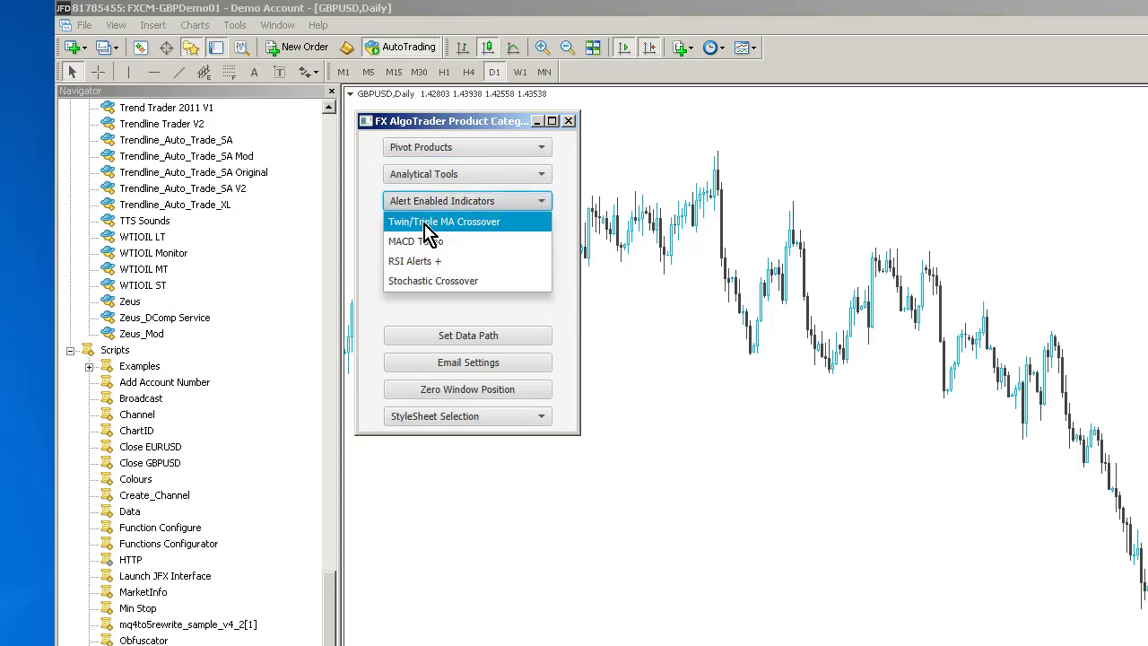
left_click(427, 202)
left_click(363, 200)
left_click(362, 224)
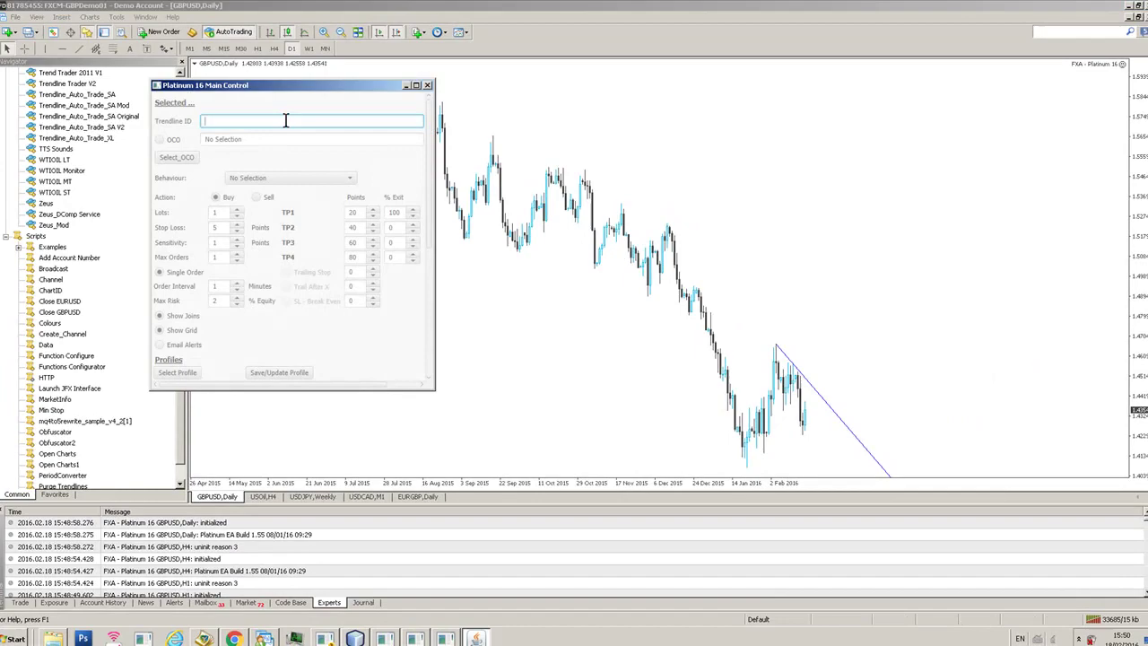
left_click_drag(266, 92, 324, 87)
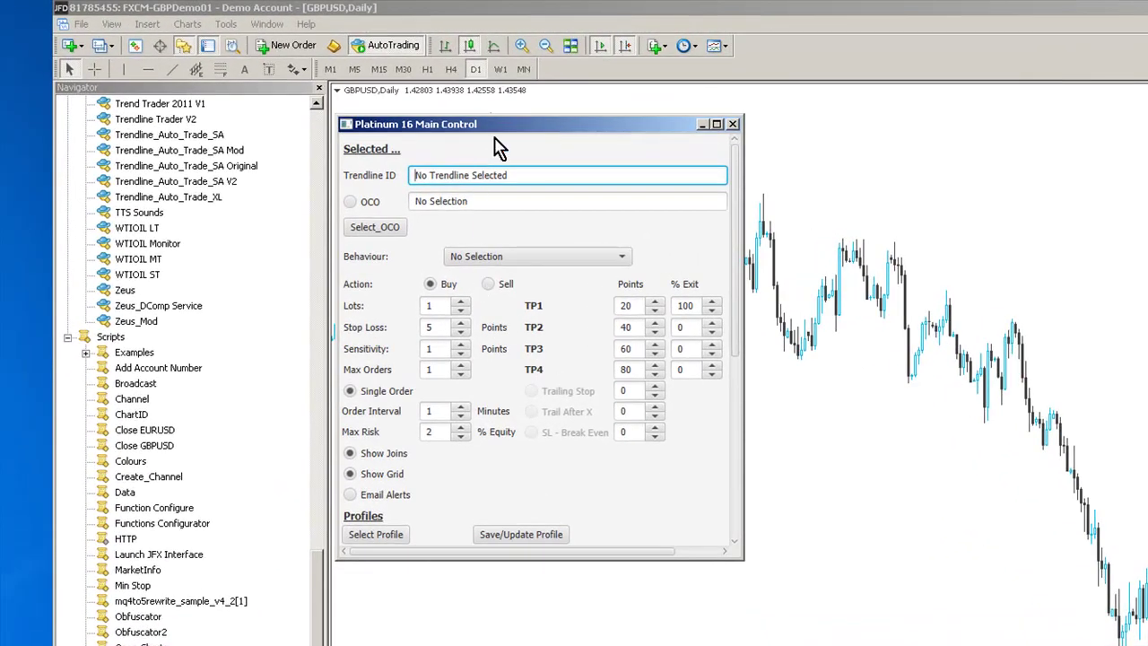
left_click_drag(378, 105, 398, 101)
left_click_drag(525, 133, 526, 131)
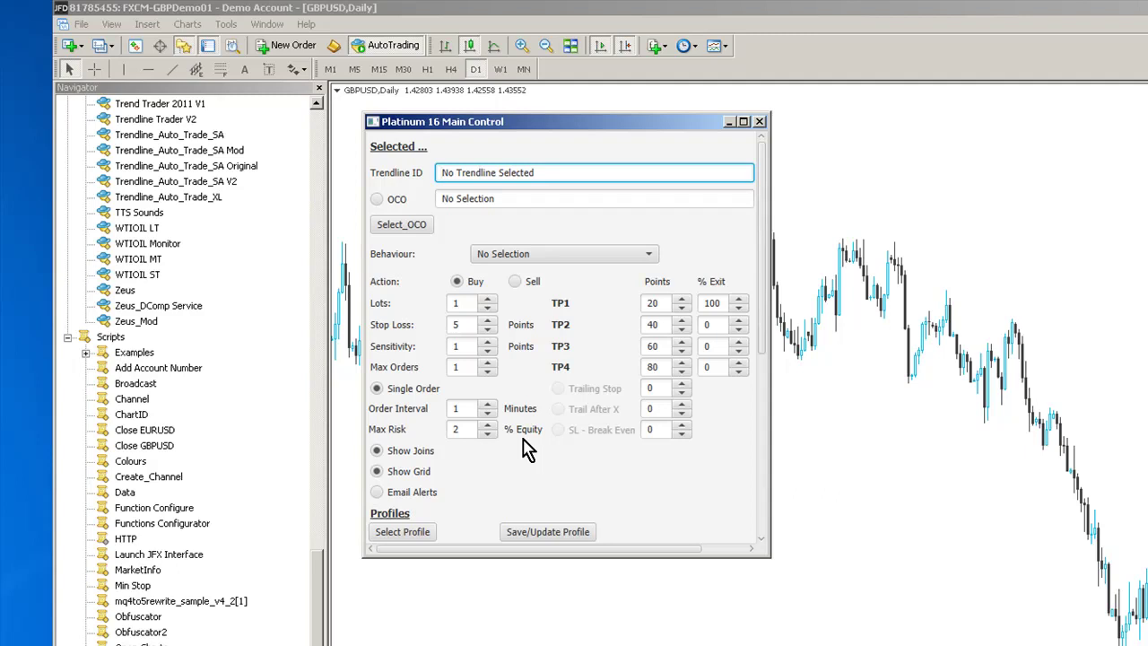
left_click(766, 258)
left_click_drag(766, 258, 764, 135)
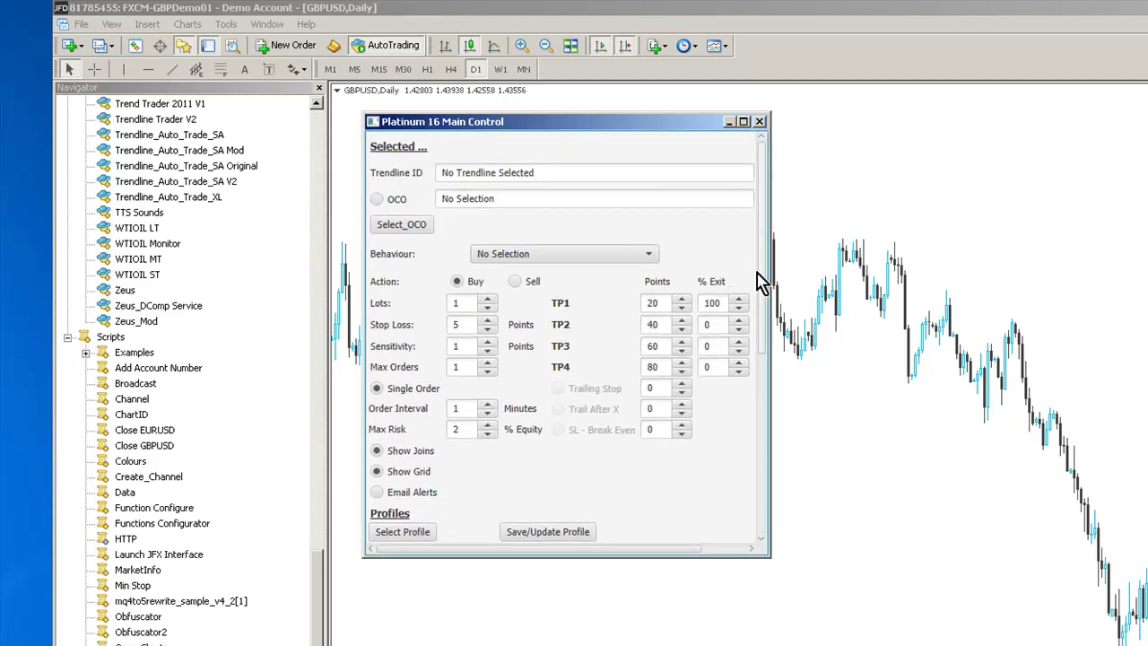
left_click_drag(759, 240, 749, 464)
- Glance at the Filter Controls and Help pages, then move the Platinum 16 panel aside and close it
left_click(498, 253)
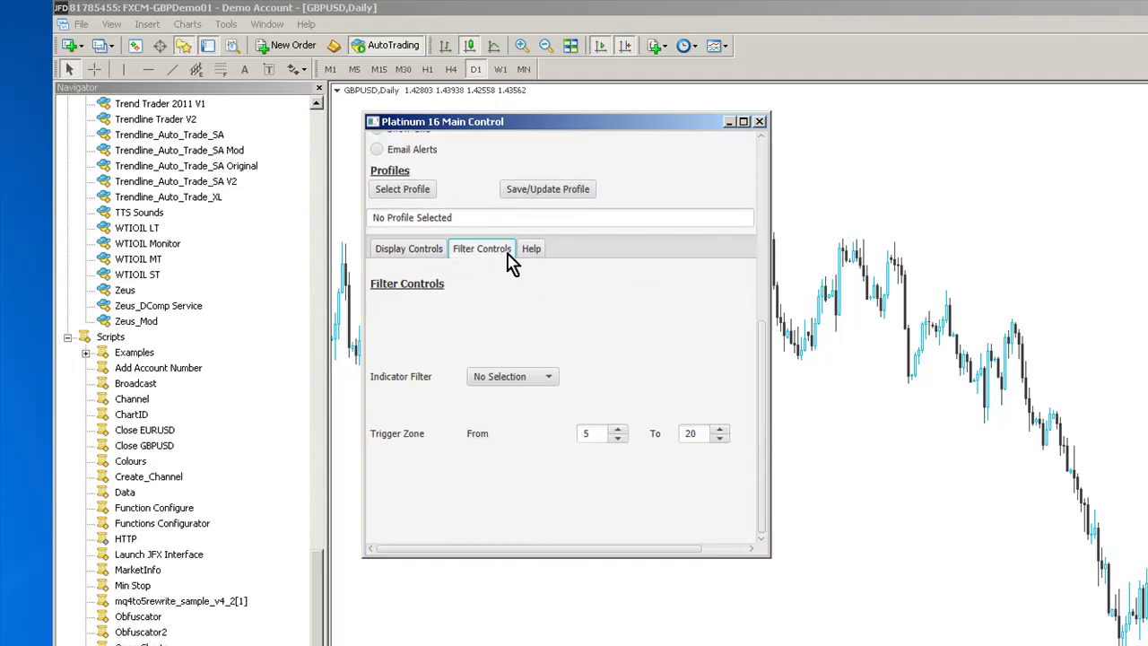
left_click(529, 250)
left_click(433, 252)
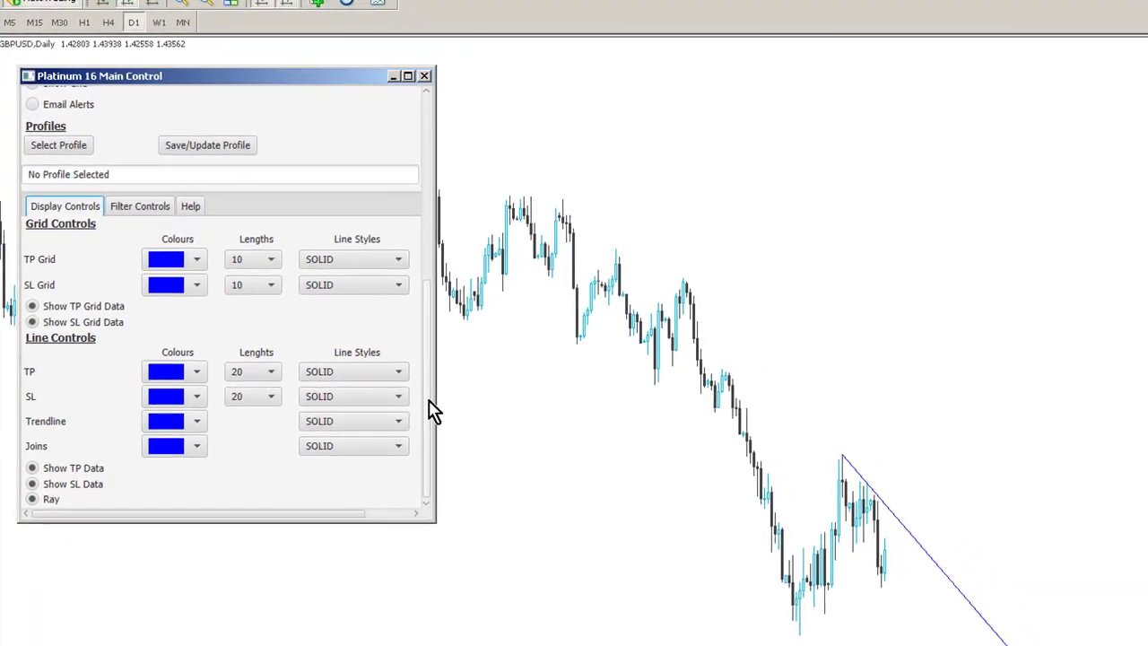
left_click_drag(764, 457, 787, 238)
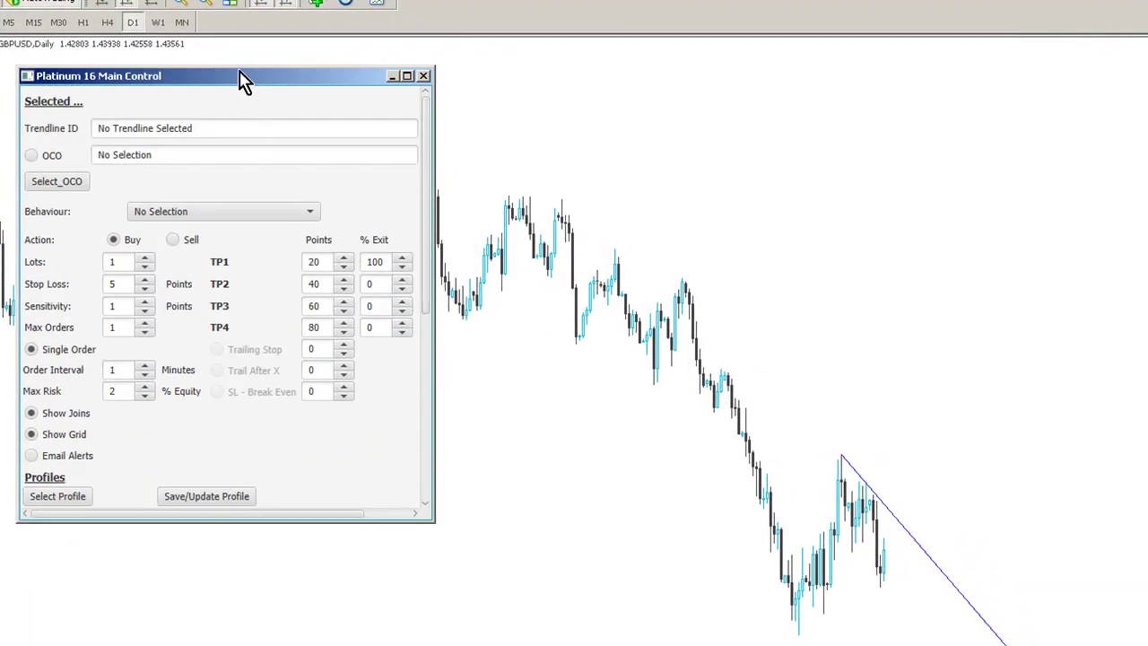
left_click_drag(243, 81, 215, 63)
left_click_drag(286, 27, 195, 31)
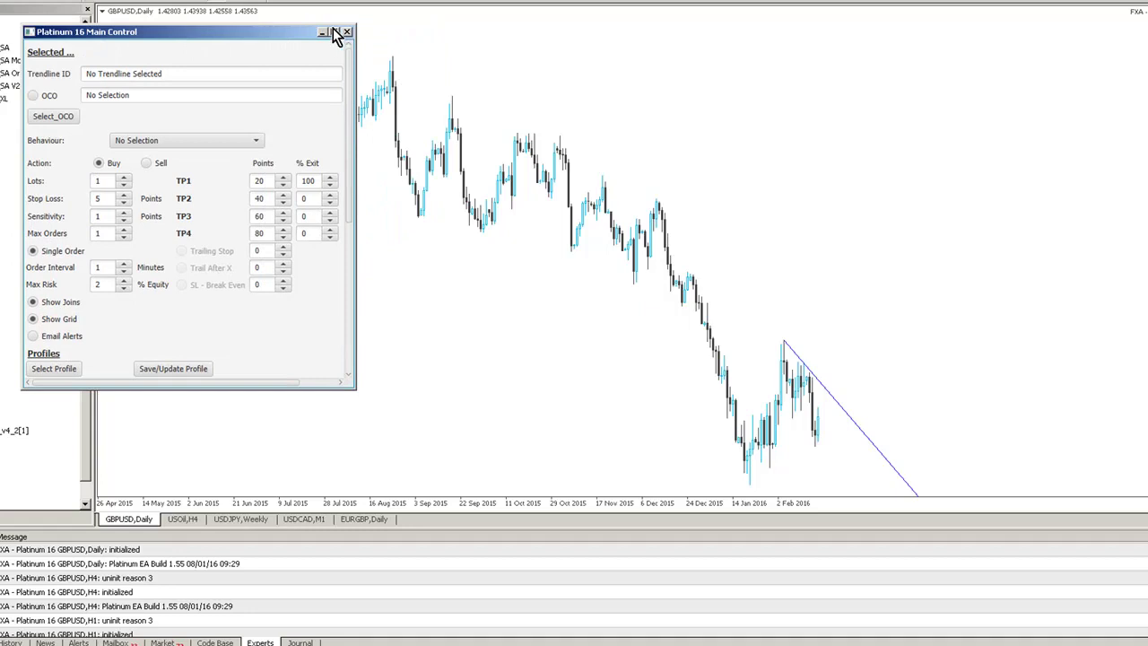
left_click_drag(307, 34, 1041, 144)
left_click(1081, 132)
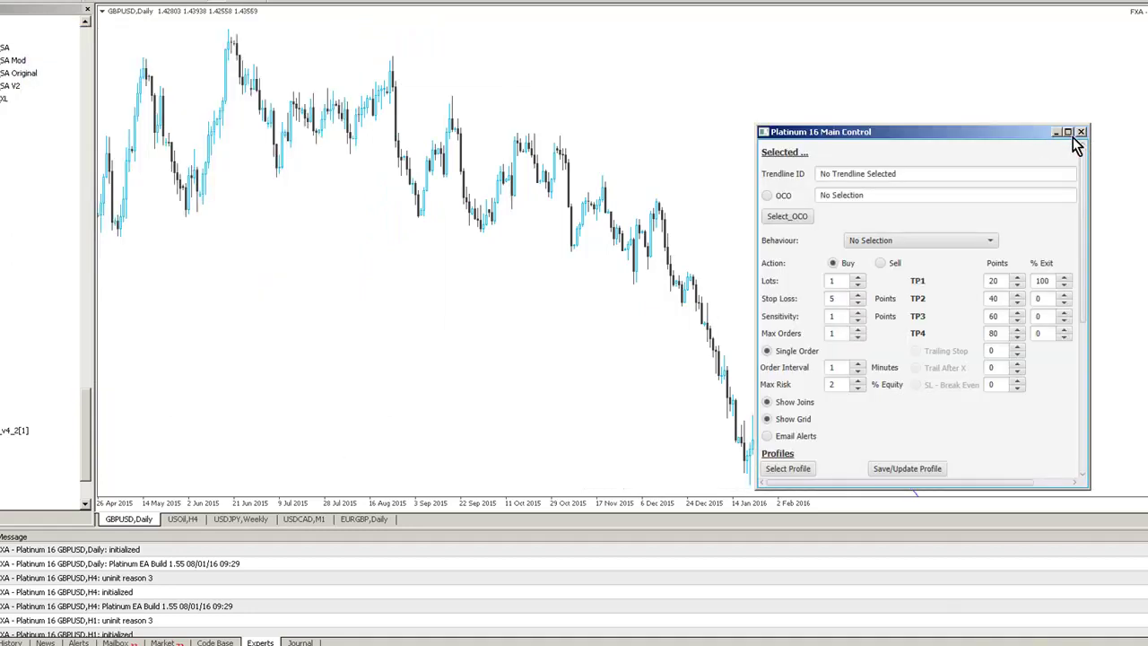
- Reopen Platinum 16 Main Control at the upper left and stretch it down to the Show Grid row
left_click(164, 119)
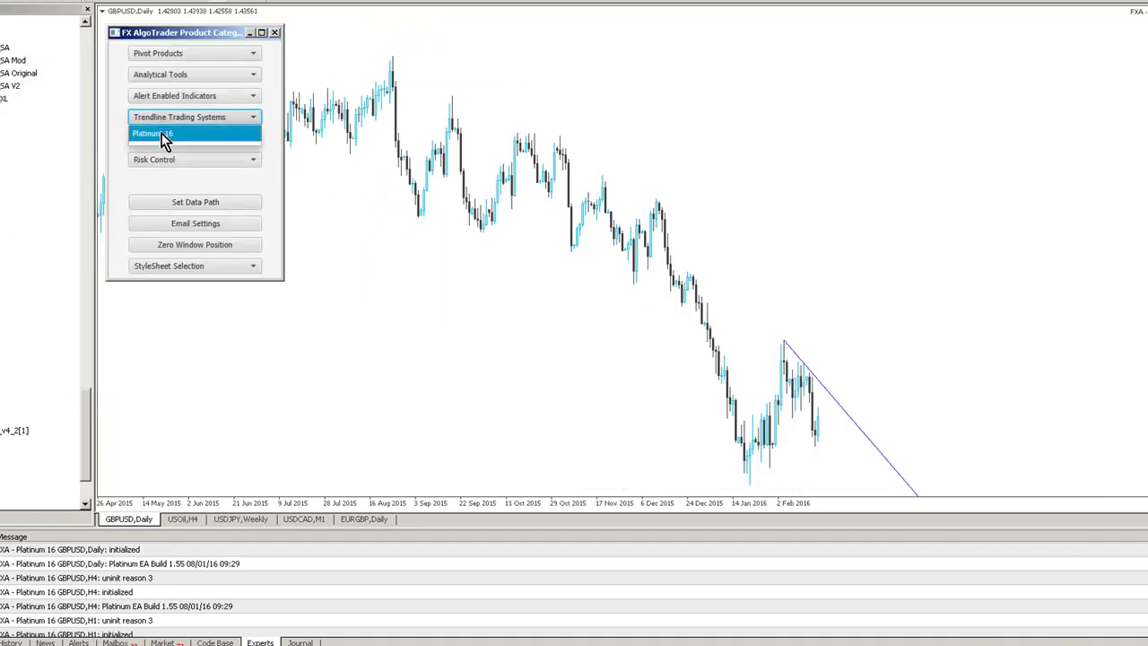
left_click(166, 133)
left_click_drag(938, 129, 272, 118)
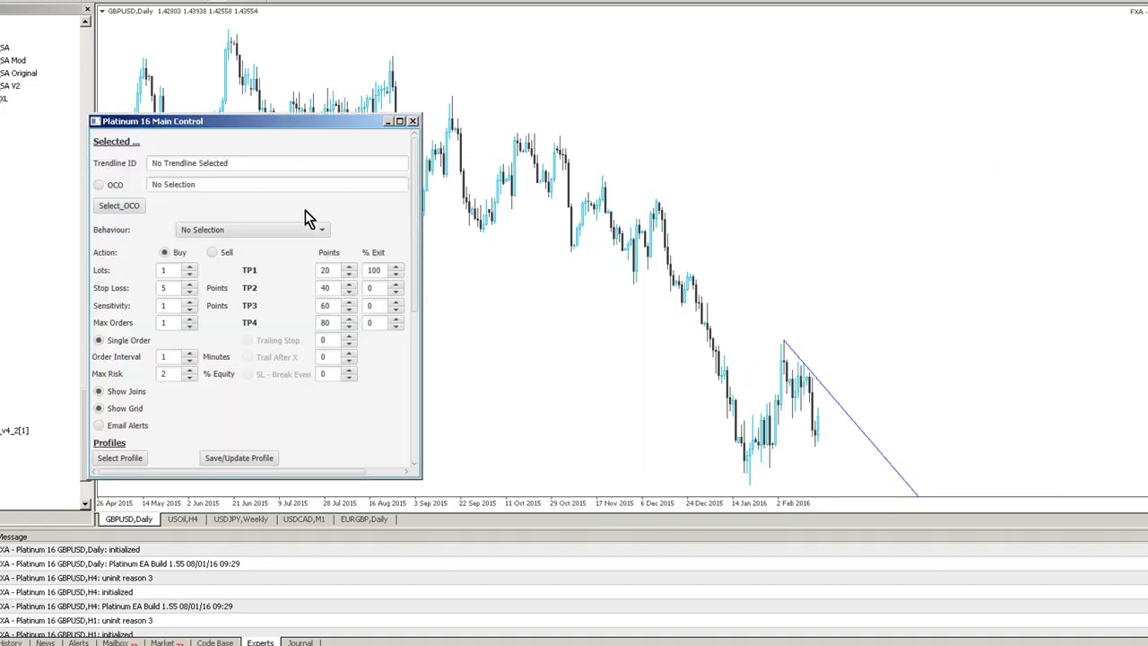
left_click_drag(421, 479, 406, 595)
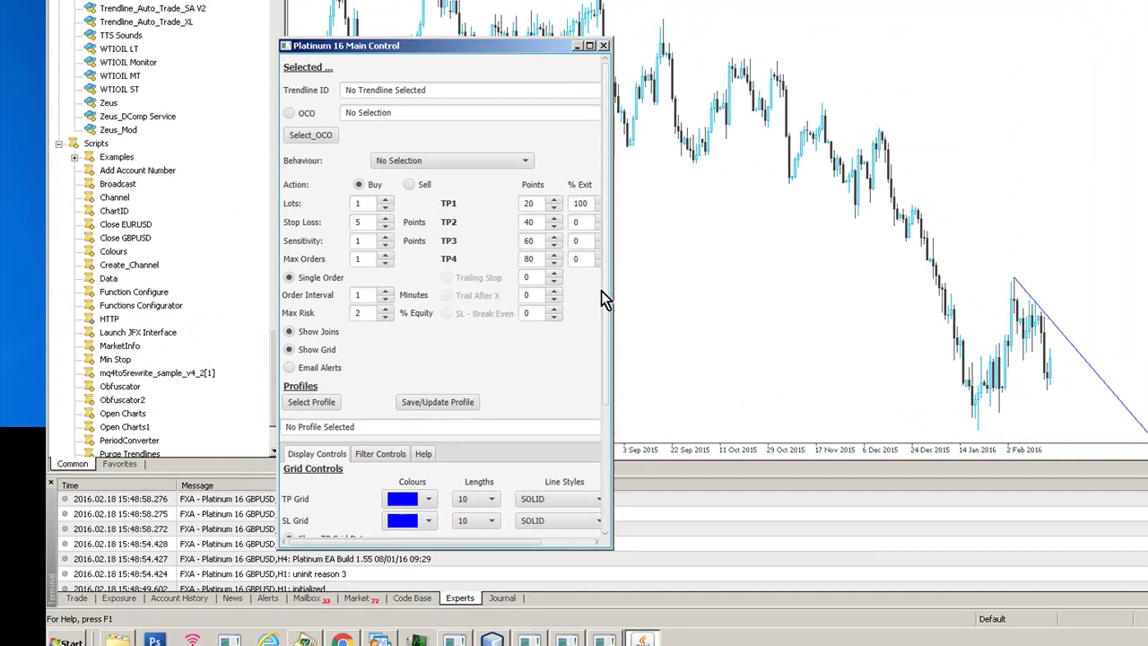
scroll(606, 295, "down", 5)
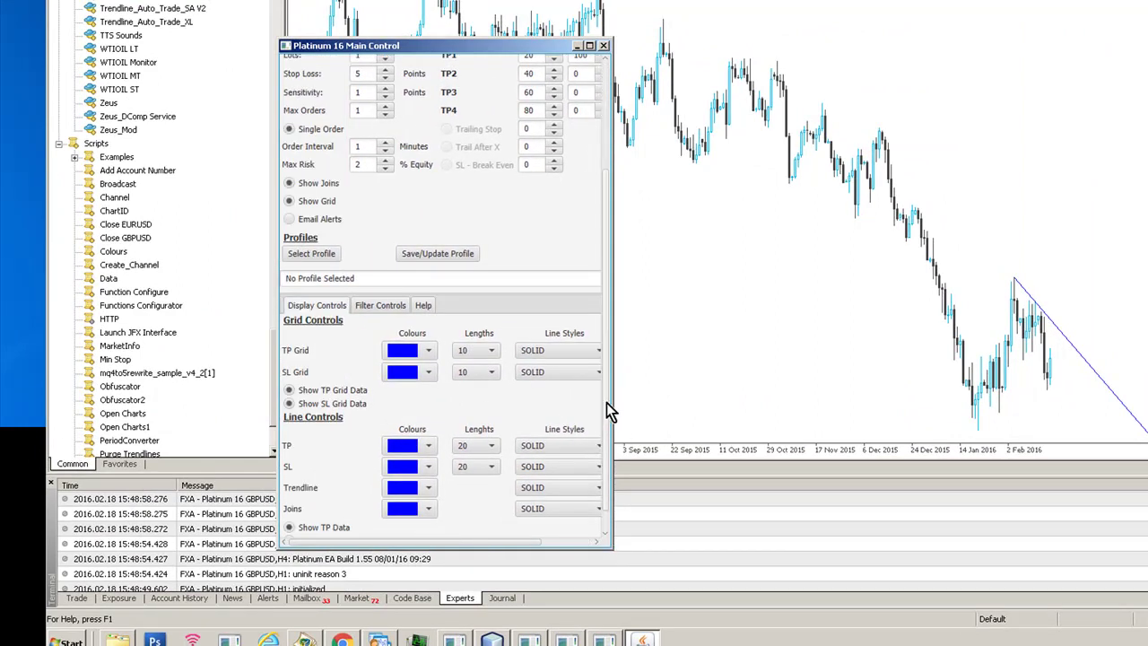
left_click_drag(610, 545, 645, 259)
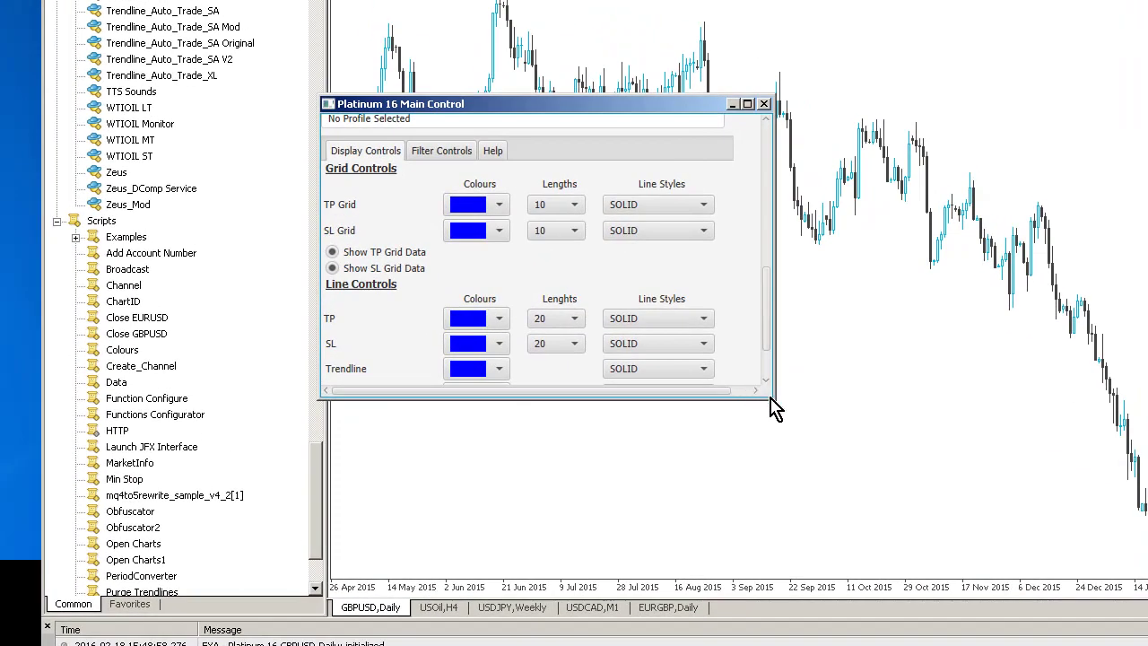
left_click_drag(770, 397, 760, 457)
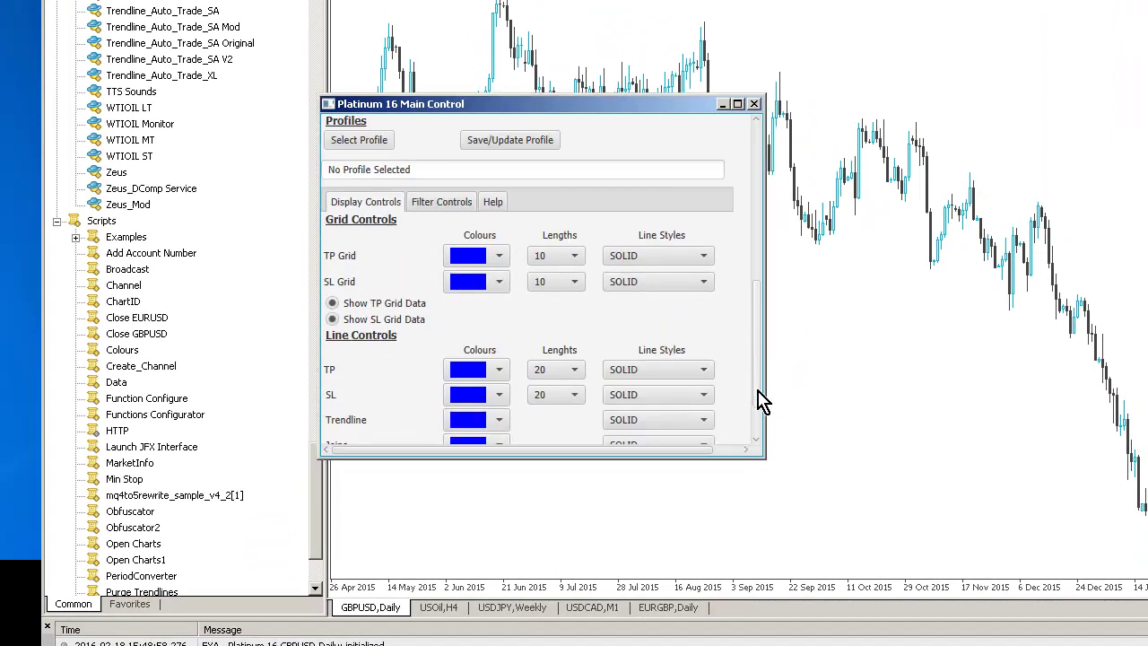
left_click_drag(762, 397, 794, 204)
left_click_drag(744, 459, 745, 496)
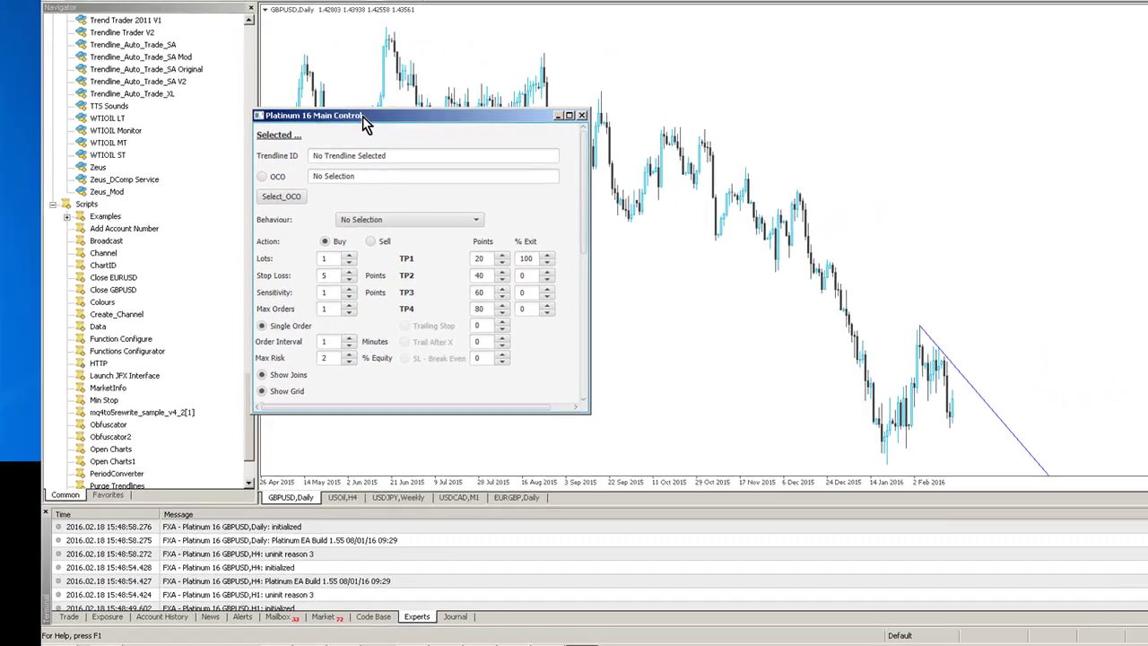
left_click_drag(466, 104, 387, 23)
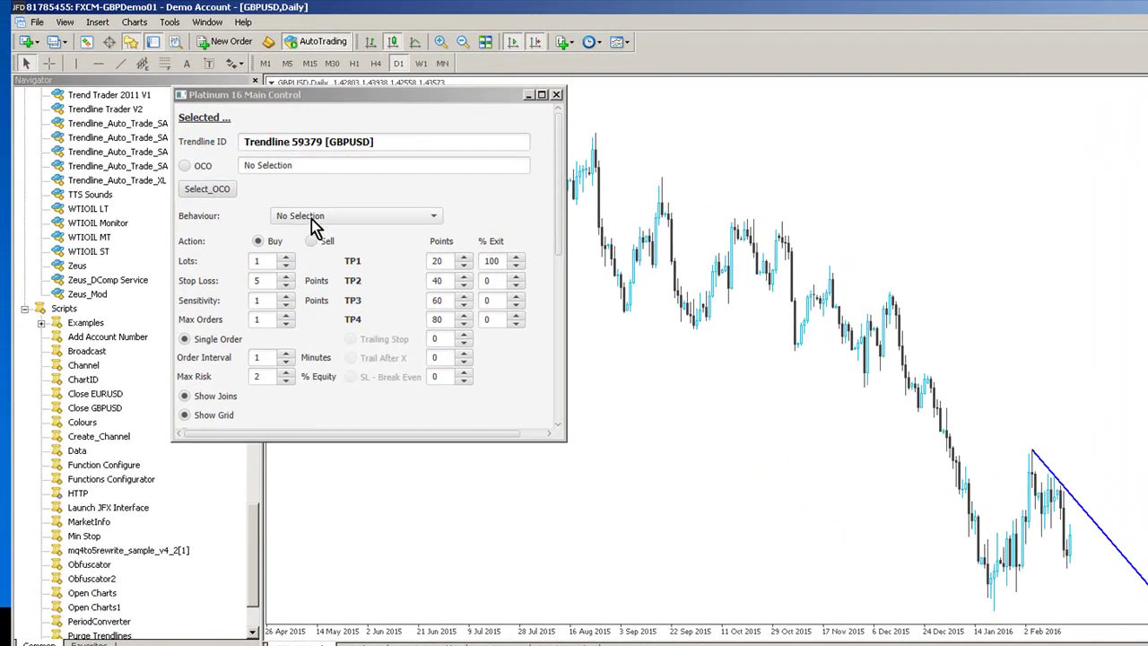
- Drop down the Behaviour list for trendline 59379 [GBPUSD] in Platinum 16
left_click(228, 169)
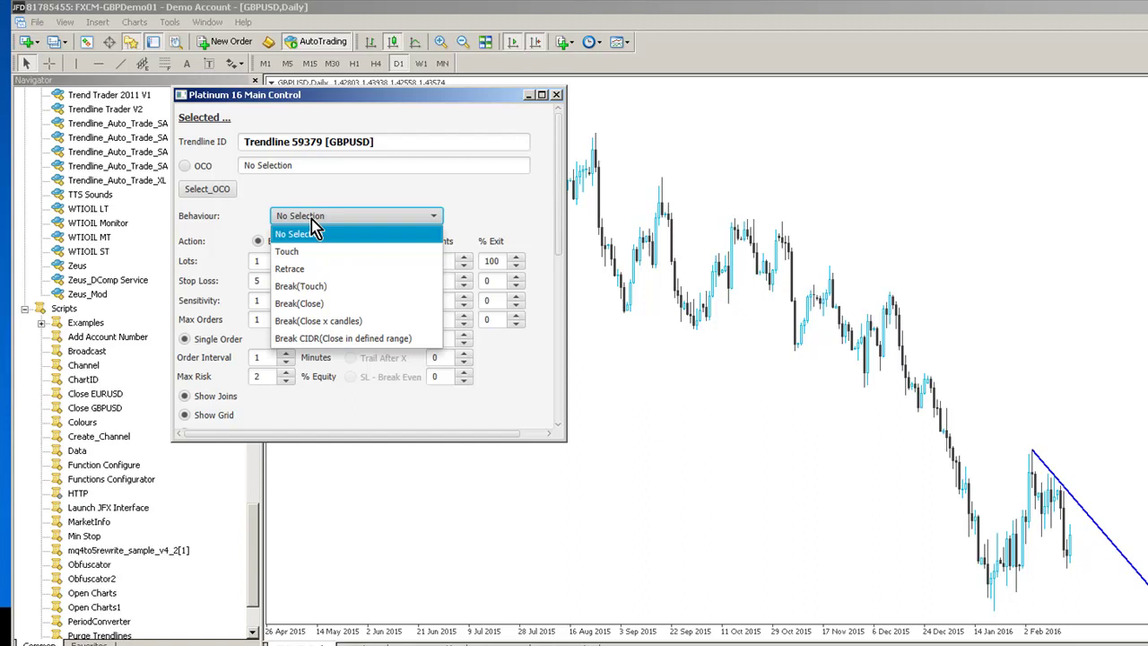
- Set the trendline's Behaviour to Break(Touch) and TP1 Points to 150
left_click(307, 287)
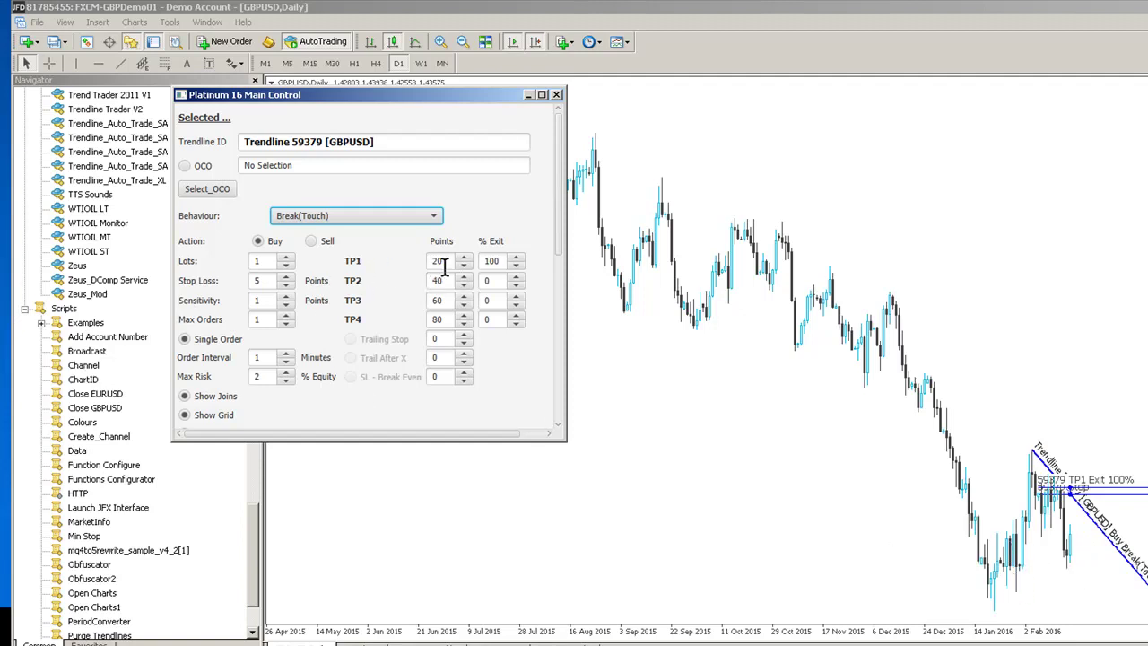
left_click(439, 42)
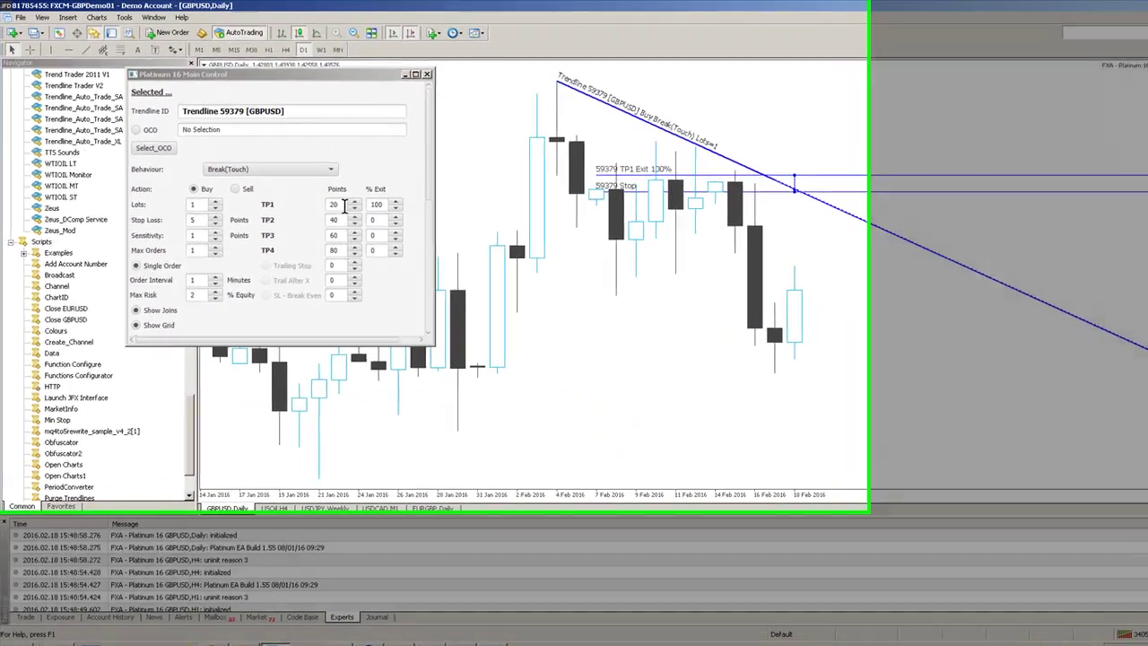
double_click(321, 199)
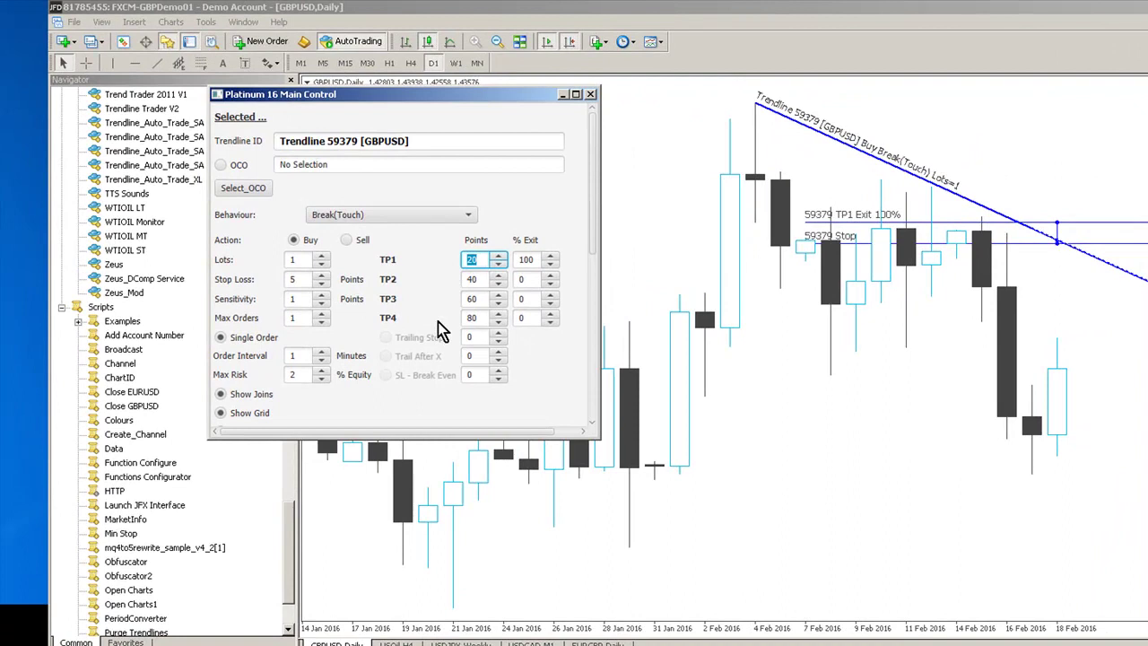
type("150")
- Set the Stop Loss to 40 points and raise Sensitivity to 11
double_click(288, 280)
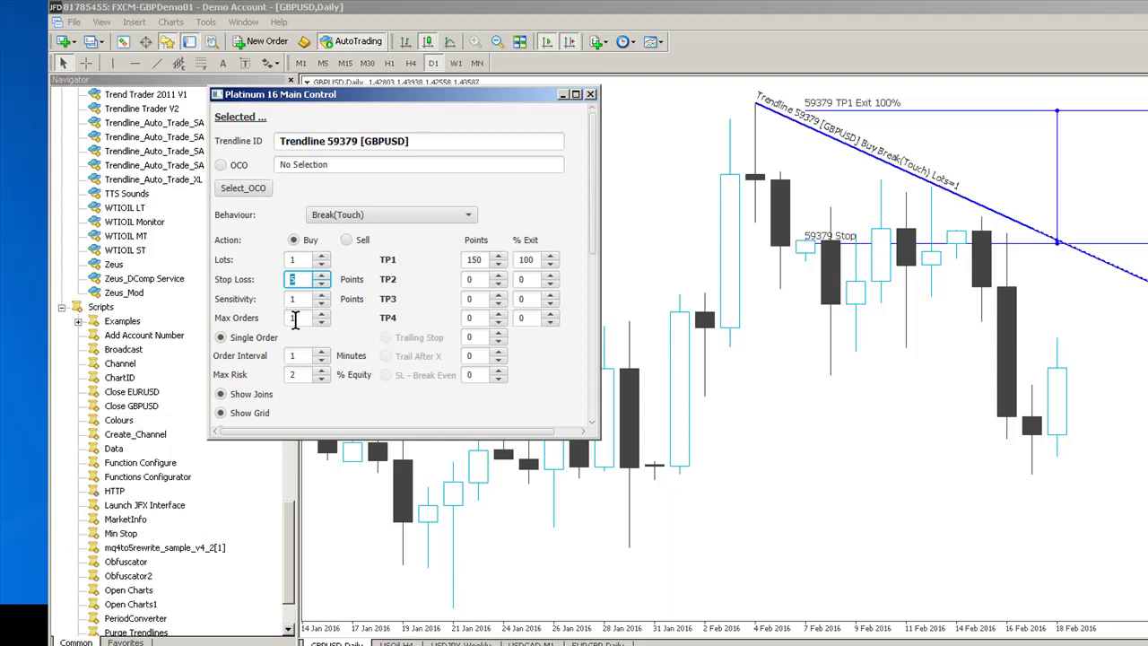
key("Return")
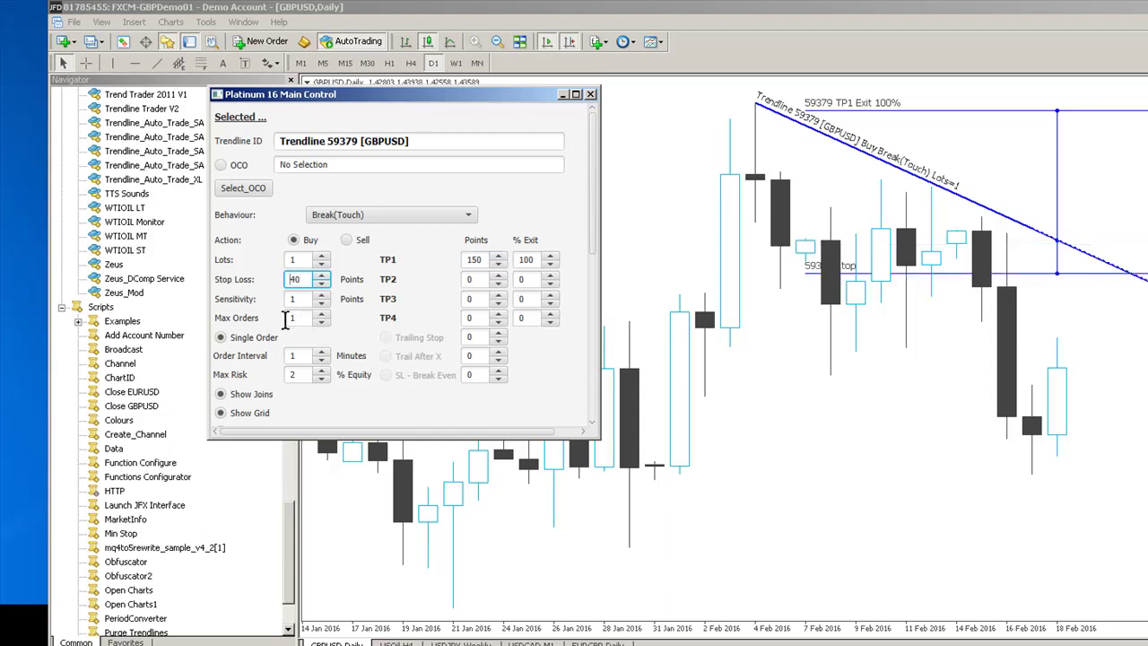
left_click(320, 295)
left_click(320, 295)
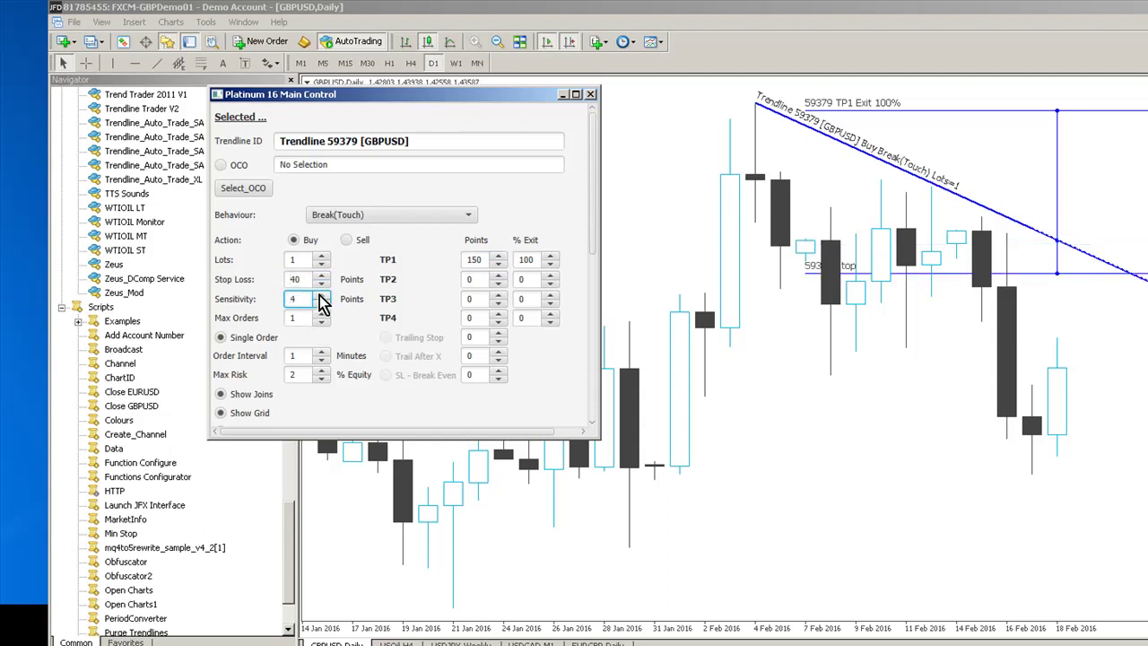
left_click(320, 295)
left_click(320, 295)
left_click(320, 295)
left_click(320, 296)
left_click(320, 295)
left_click(320, 295)
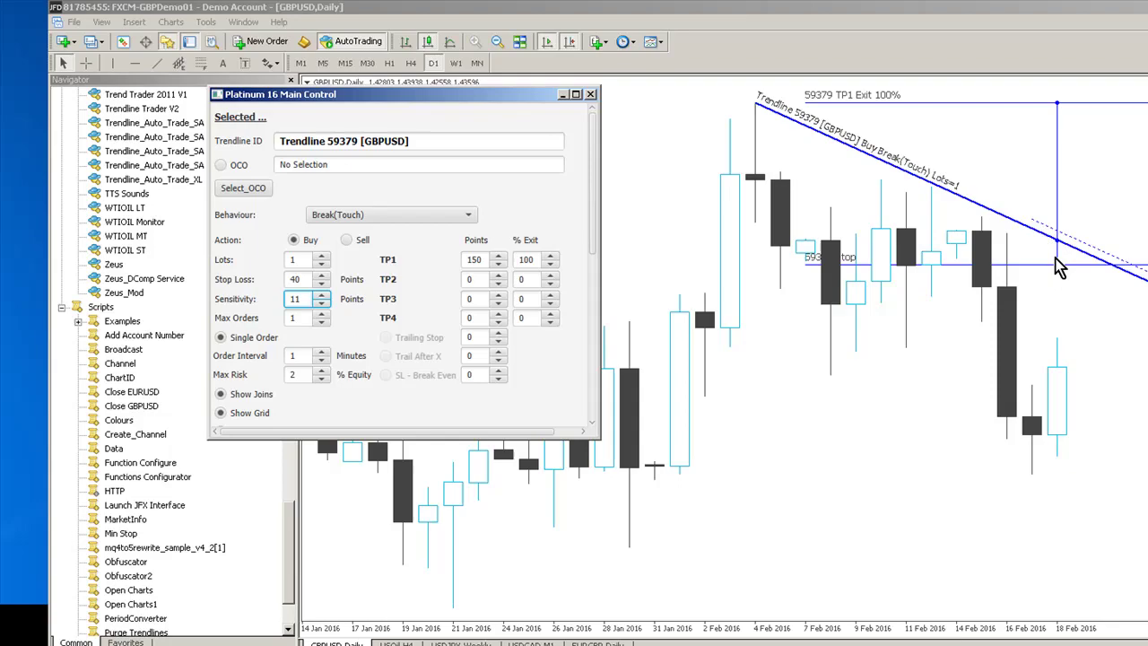
left_click(1059, 249)
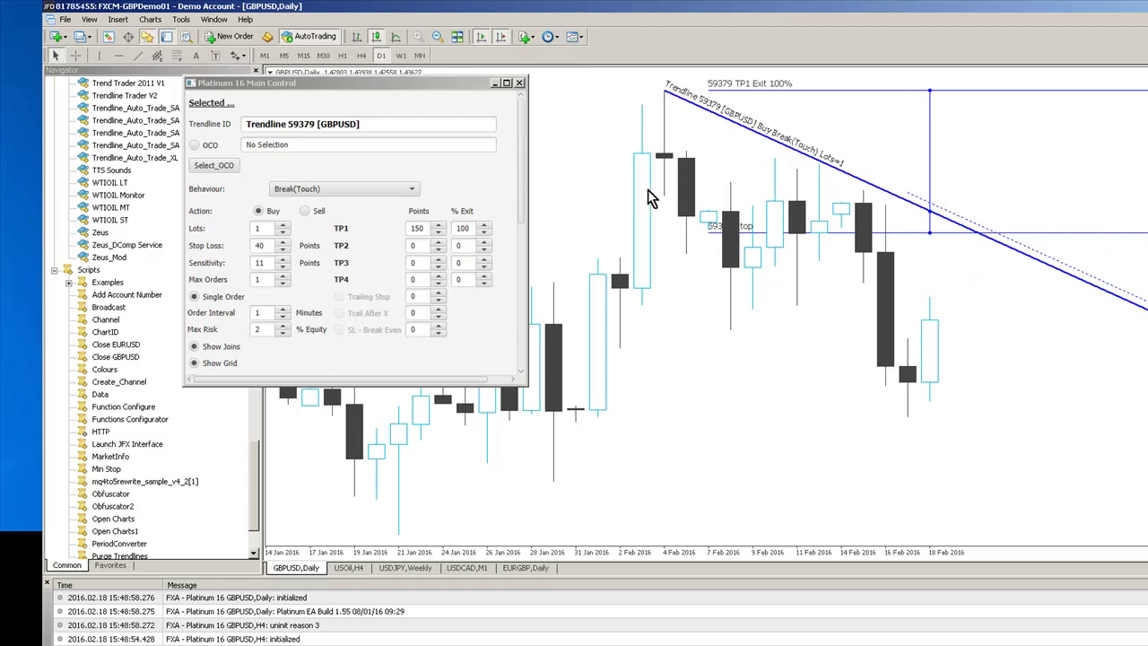
- Use the spinners to bring TP1 down to 142 points and Stop Loss to 41 points
left_click(438, 232)
left_click(437, 232)
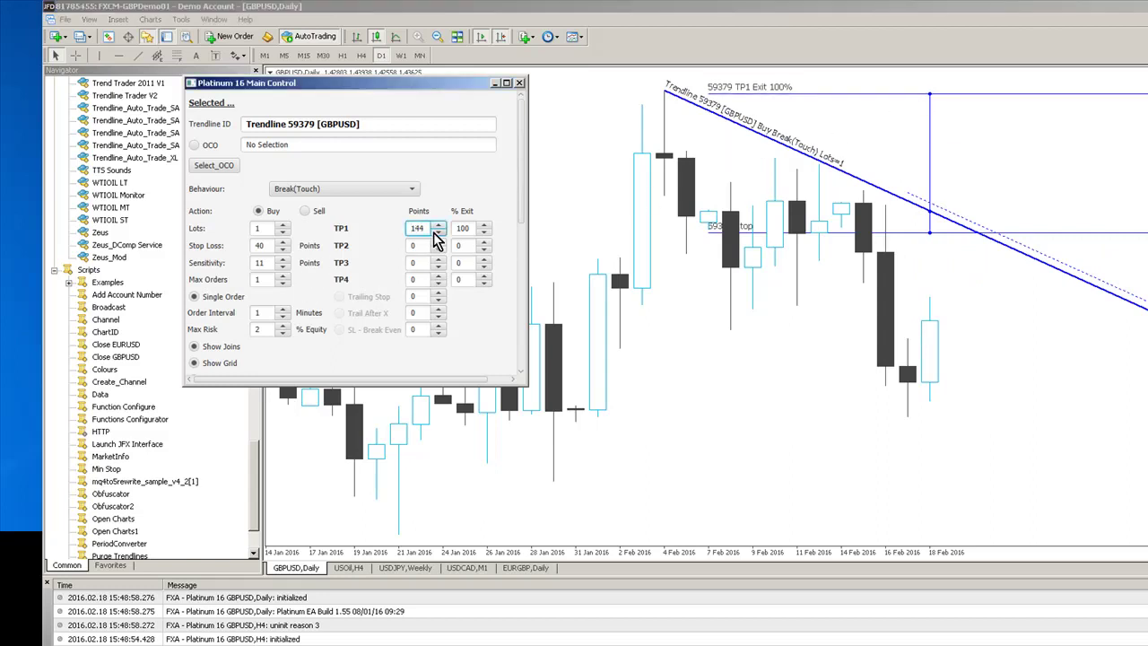
left_click(437, 231)
left_click(438, 231)
left_click(282, 249)
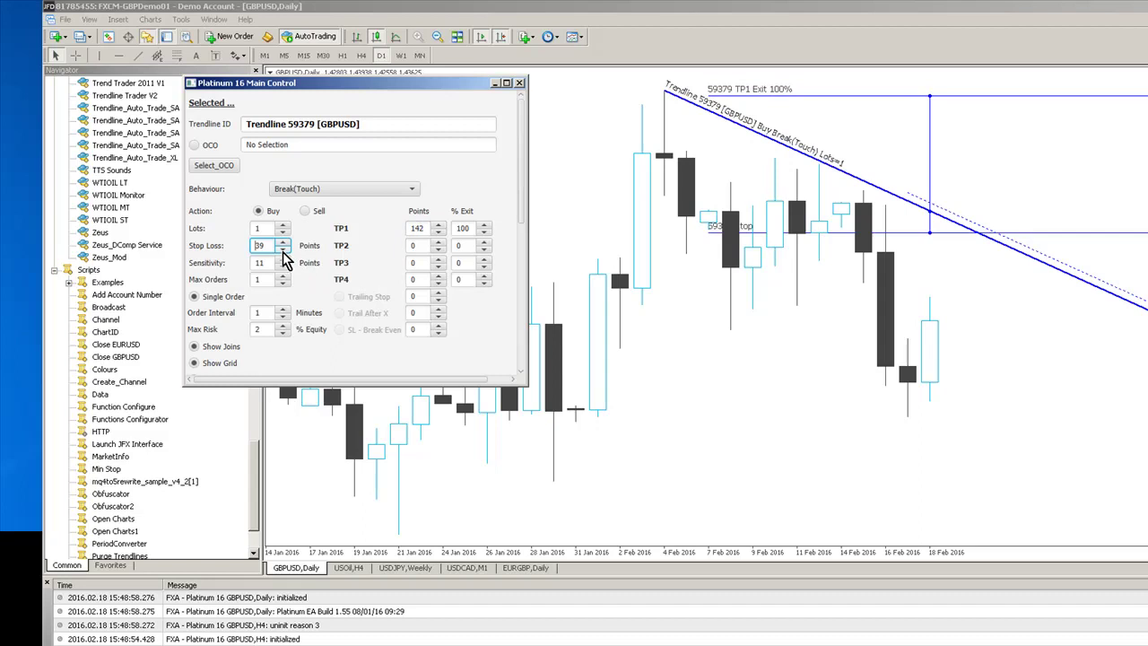
left_click(281, 242)
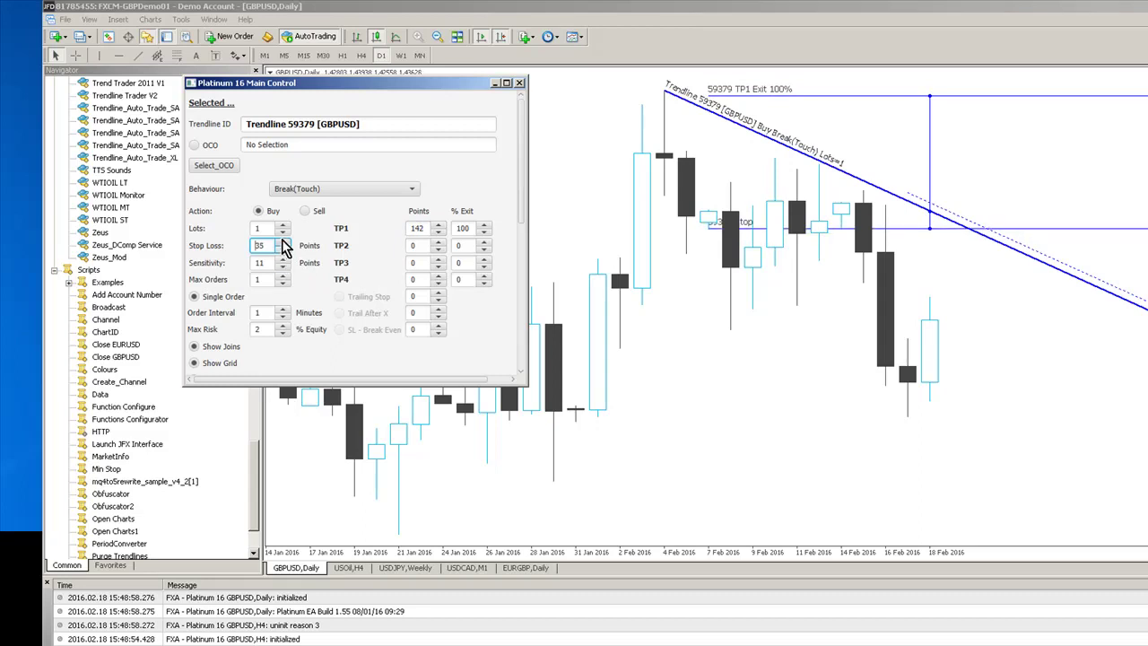
left_click(282, 241)
left_click(282, 242)
left_click(281, 241)
left_click(282, 242)
left_click(281, 241)
left_click(281, 226)
left_click(281, 225)
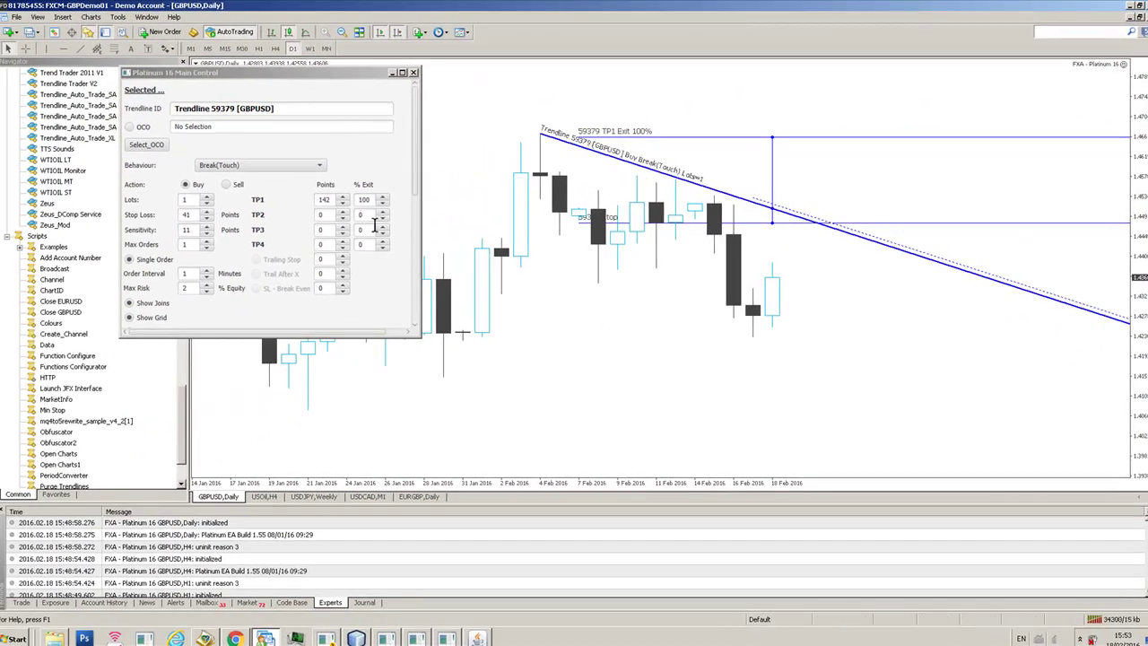
- Set TP1 % Exit to 50 and enter 200 as the TP2 Points
double_click(372, 202)
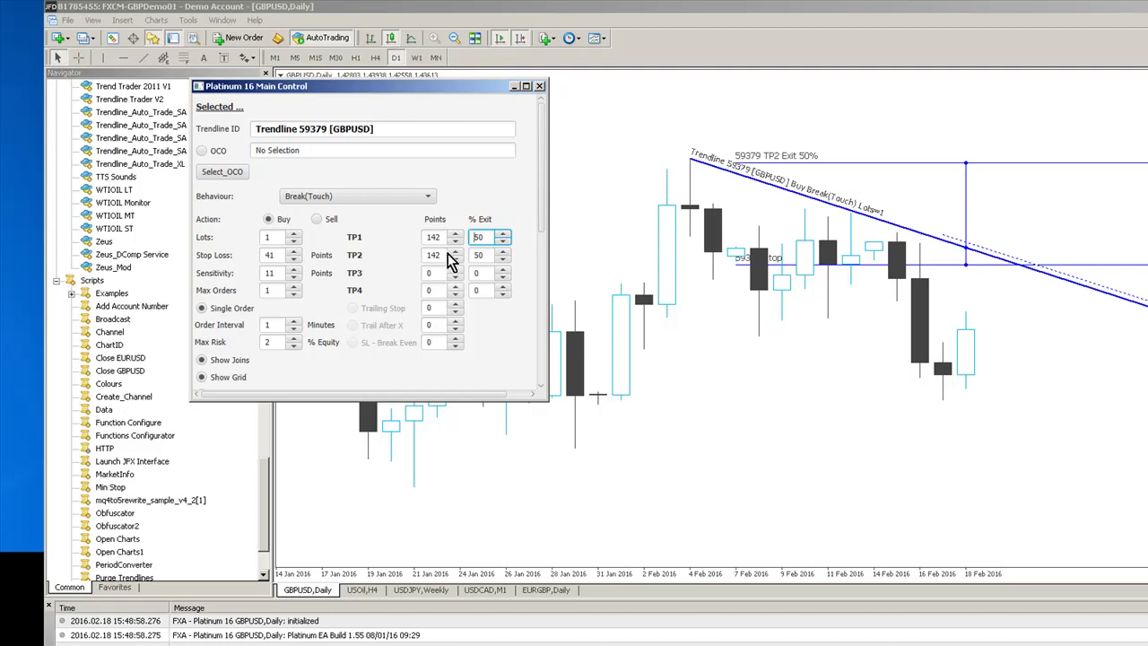
left_click(456, 251)
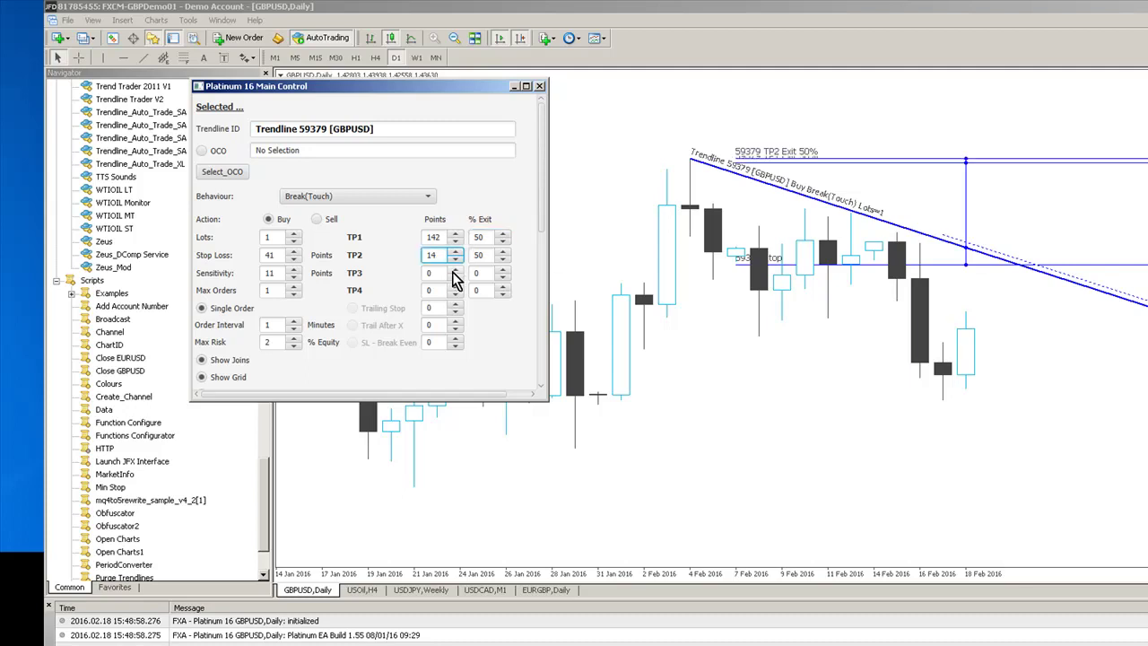
key("BackSpace")
key("BackSpace")
key("BackSpace")
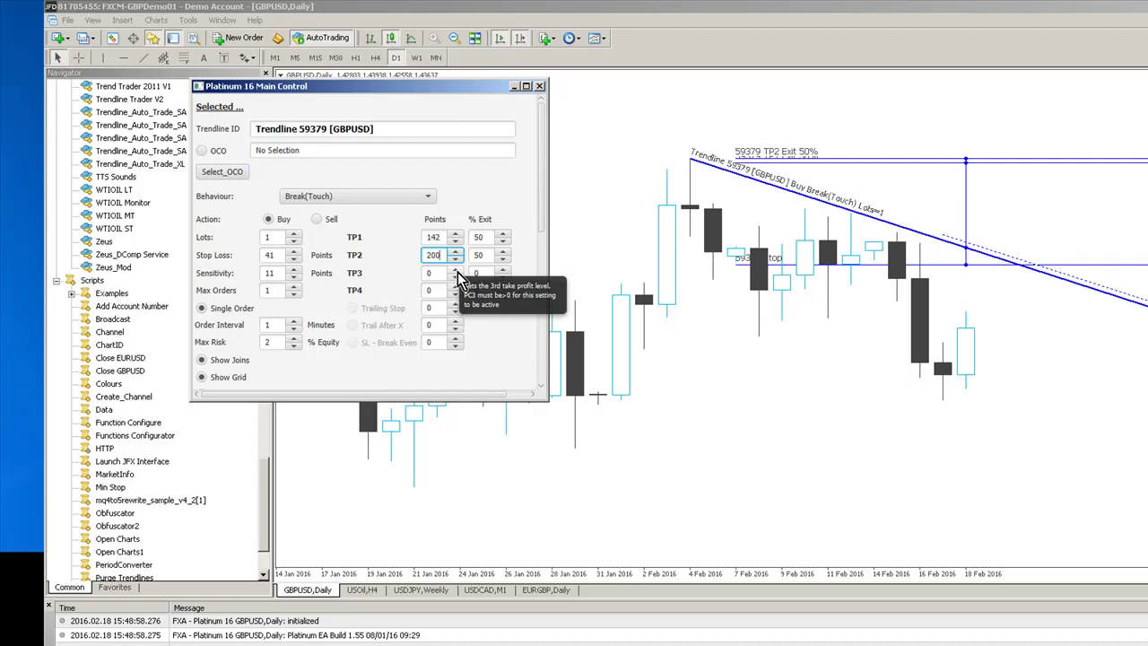
type("200")
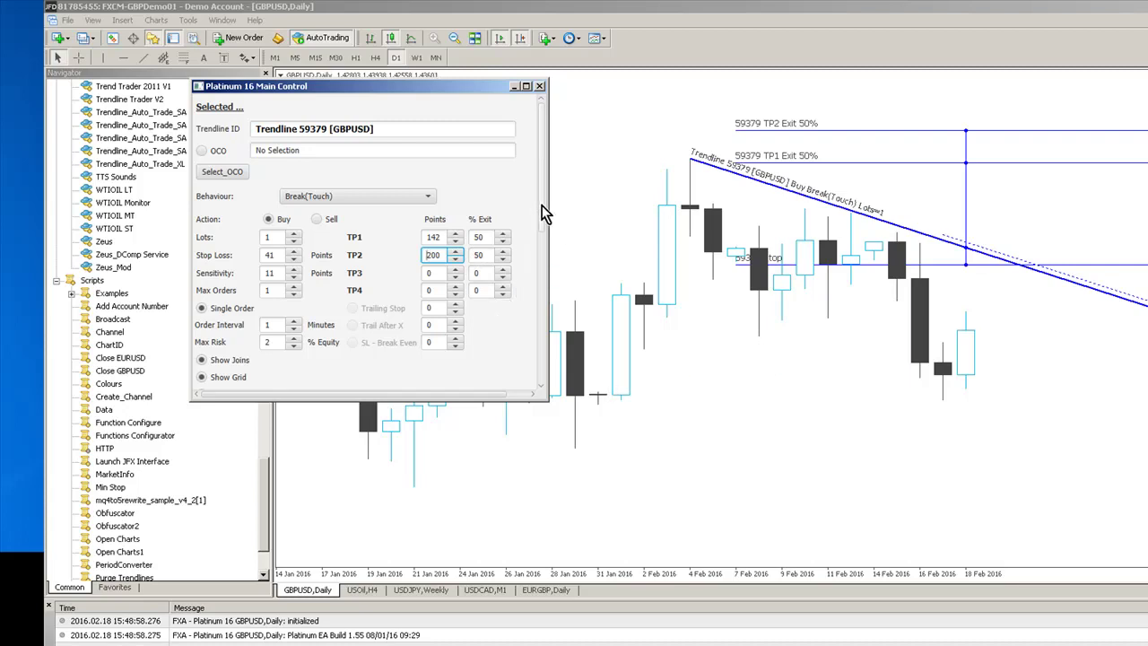
left_click_drag(541, 215, 543, 243)
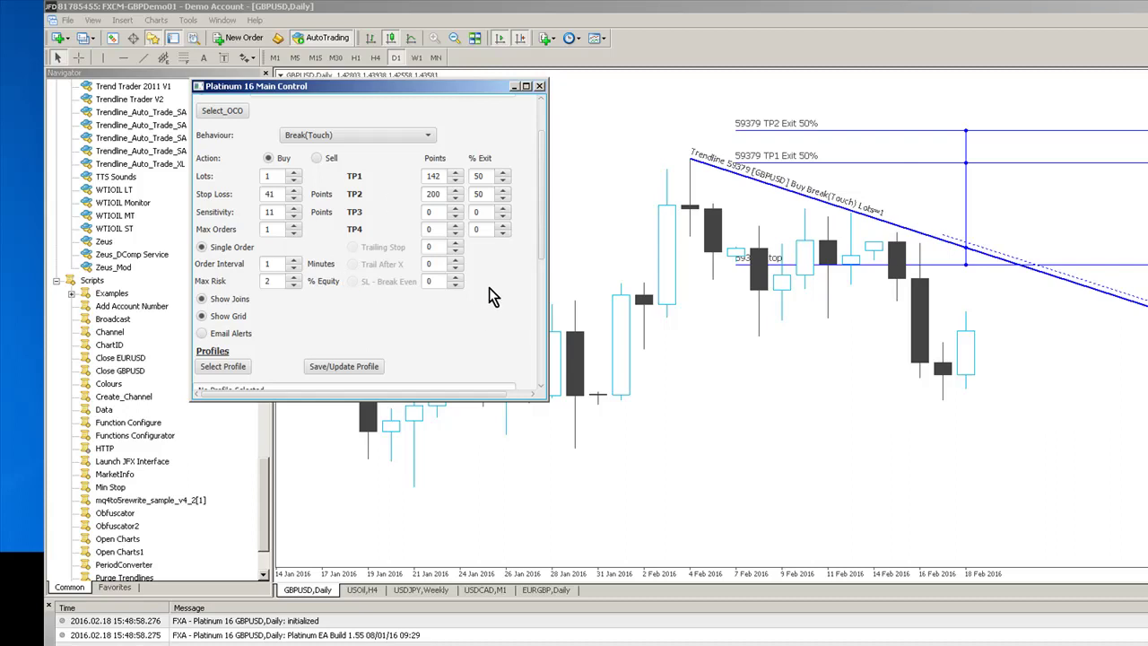
scroll(537, 278, "down", 2)
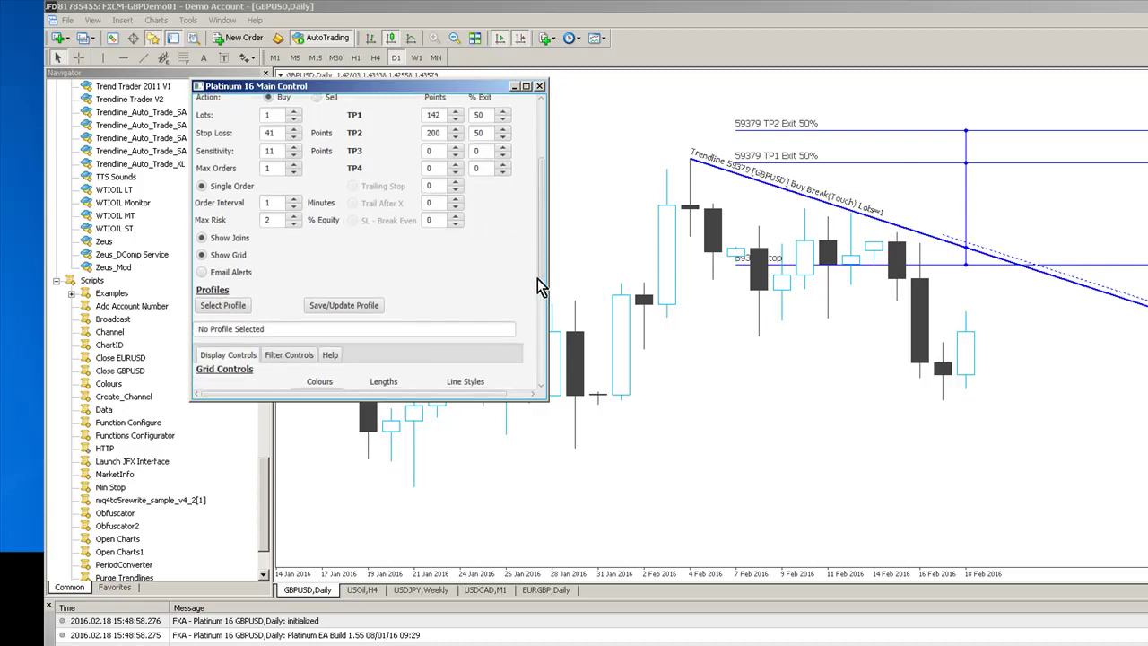
left_click(200, 255)
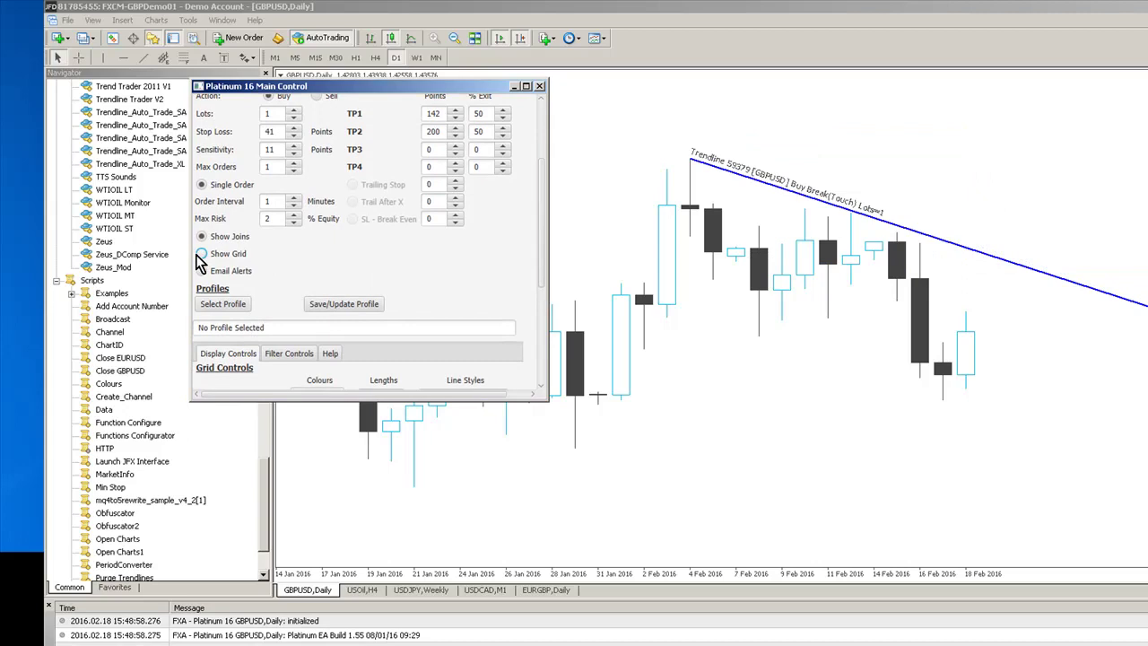
left_click(201, 255)
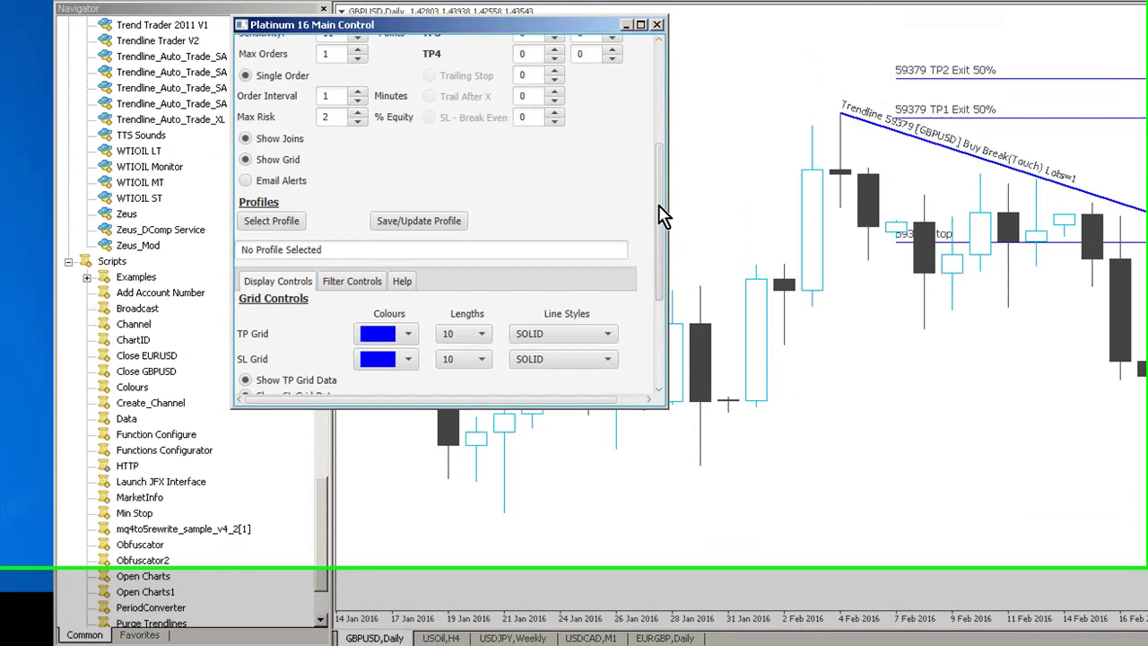
- Set TP Grid Lengths to 50 in Display Controls
left_click_drag(656, 36, 657, 128)
scroll(658, 349, "down", 1)
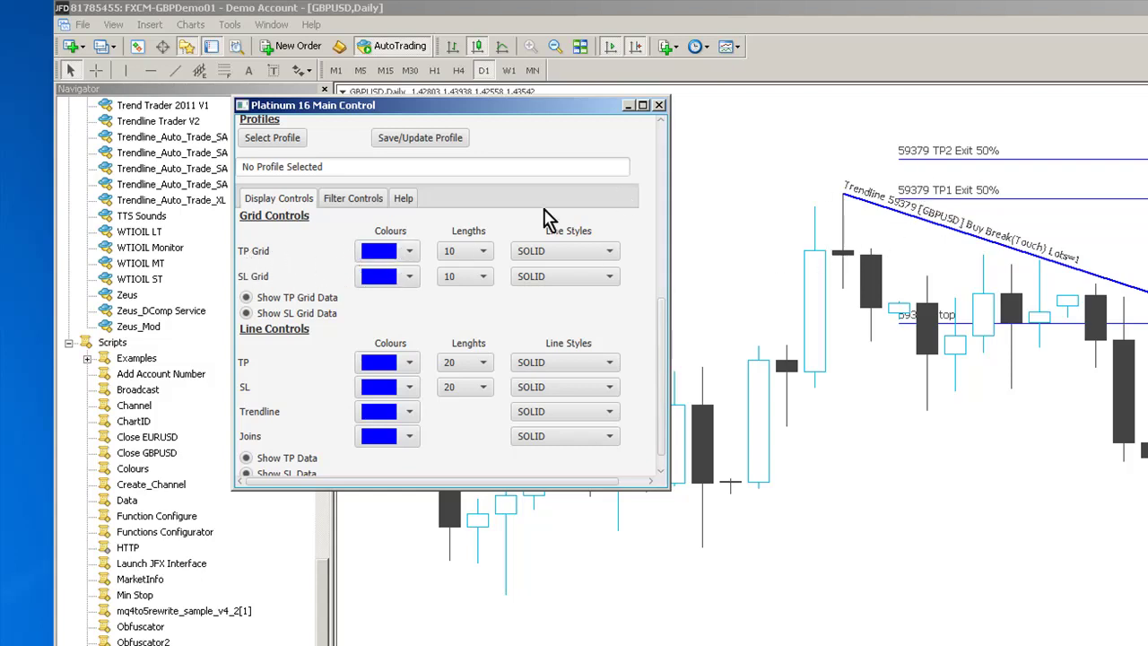
left_click(477, 255)
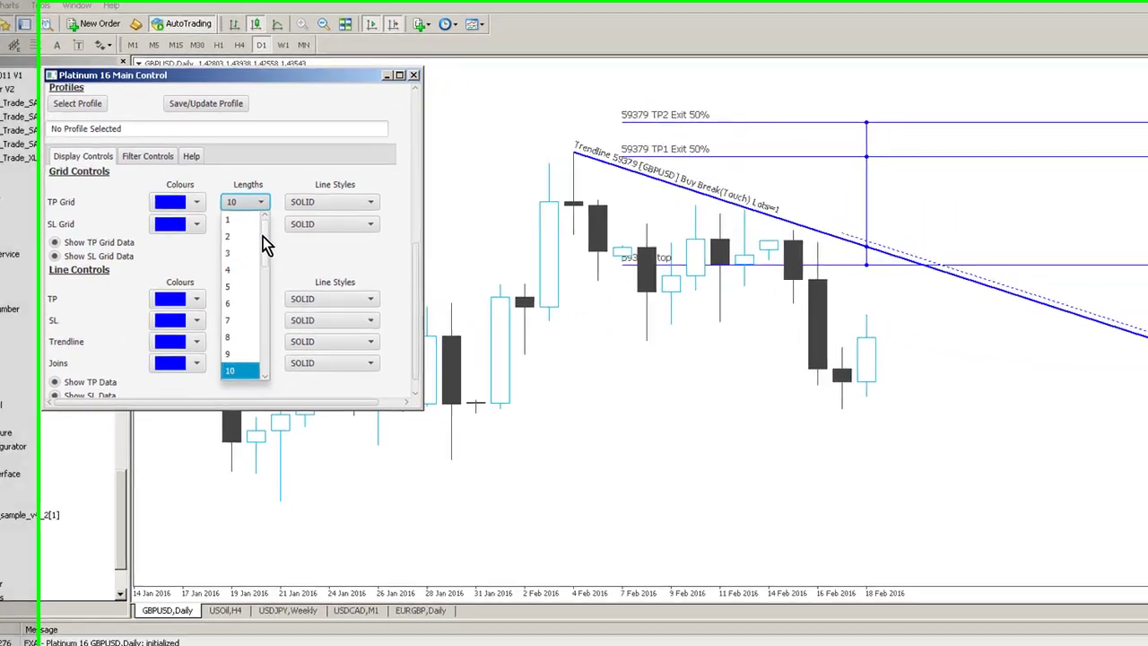
scroll(487, 380, "down", 4)
left_click_drag(215, 300, 212, 329)
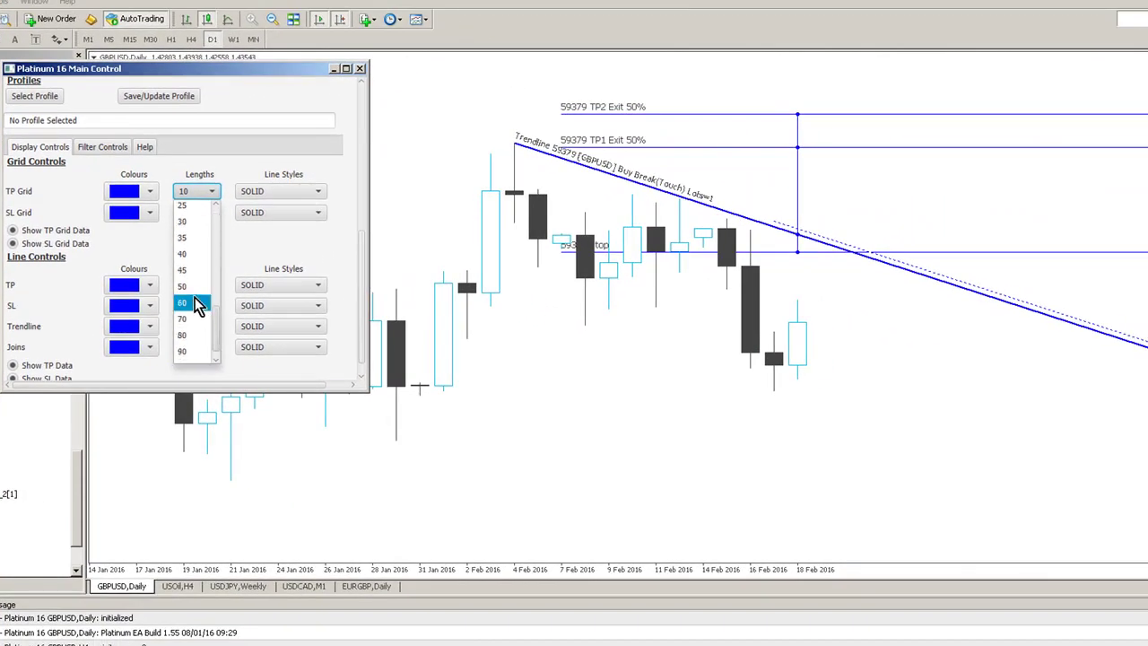
left_click(192, 303)
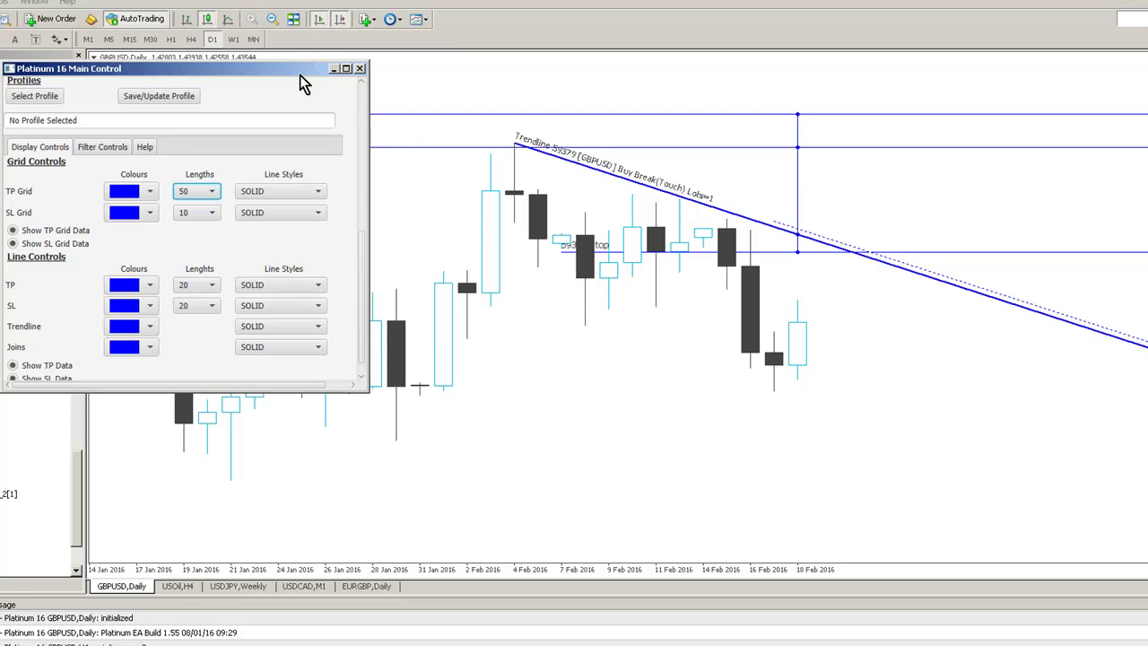
- Move the panel up-left, then set the SL grid line style to DOT and colour to Olive
left_click_drag(300, 74, 393, 291)
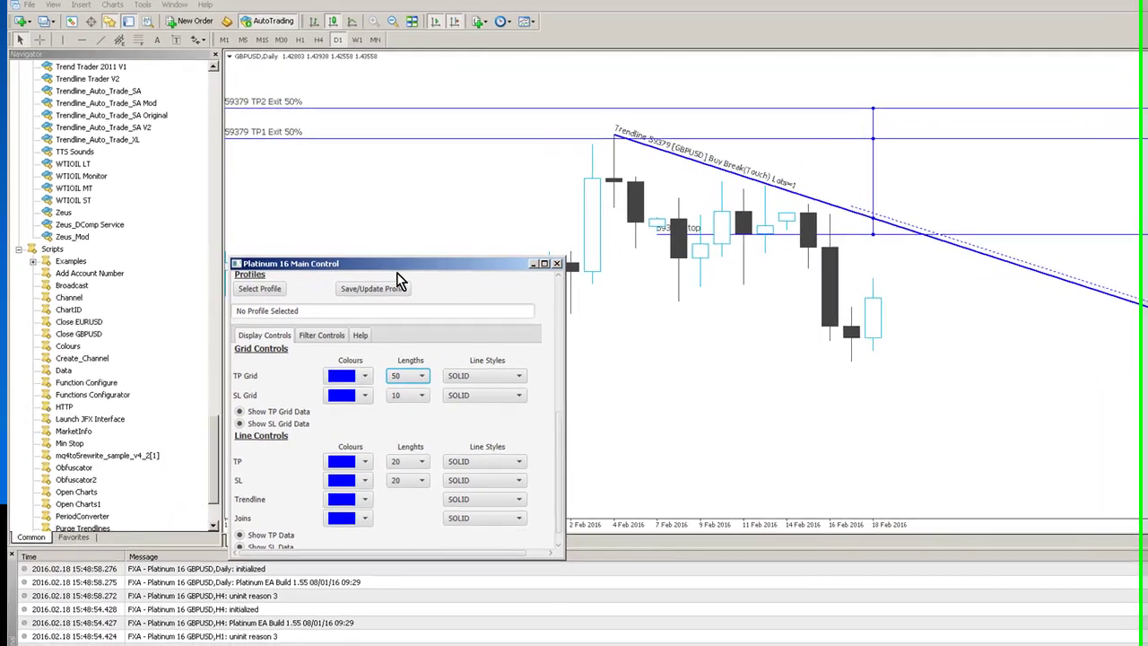
left_click_drag(285, 284, 86, 212)
left_click_drag(251, 191, 252, 201)
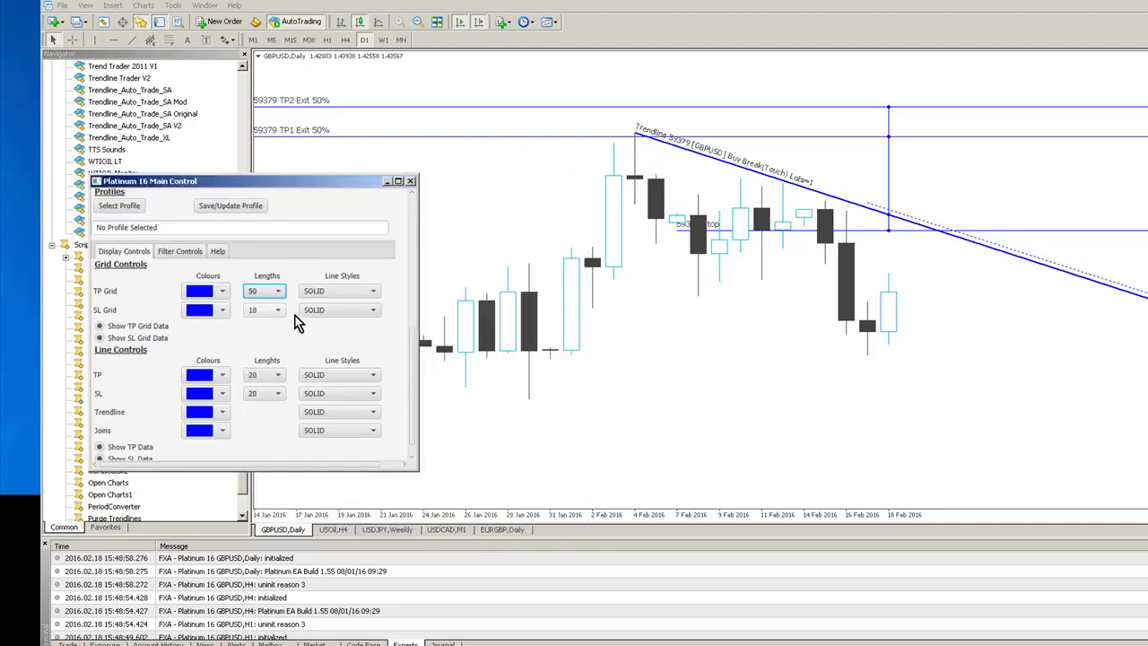
left_click(333, 310)
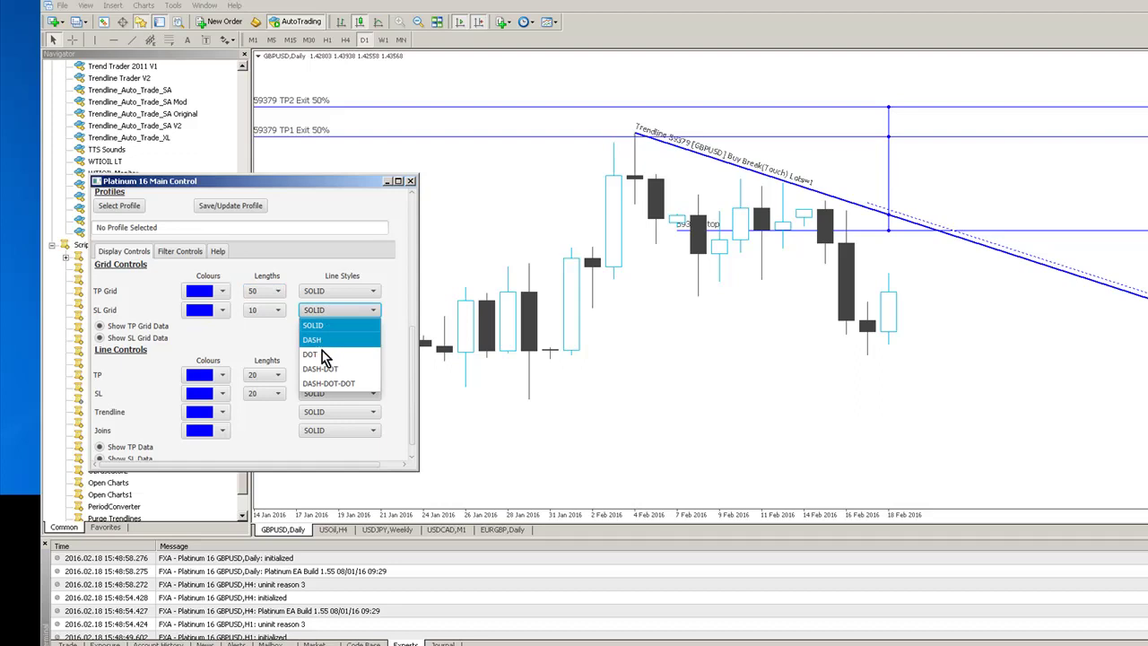
left_click(322, 354)
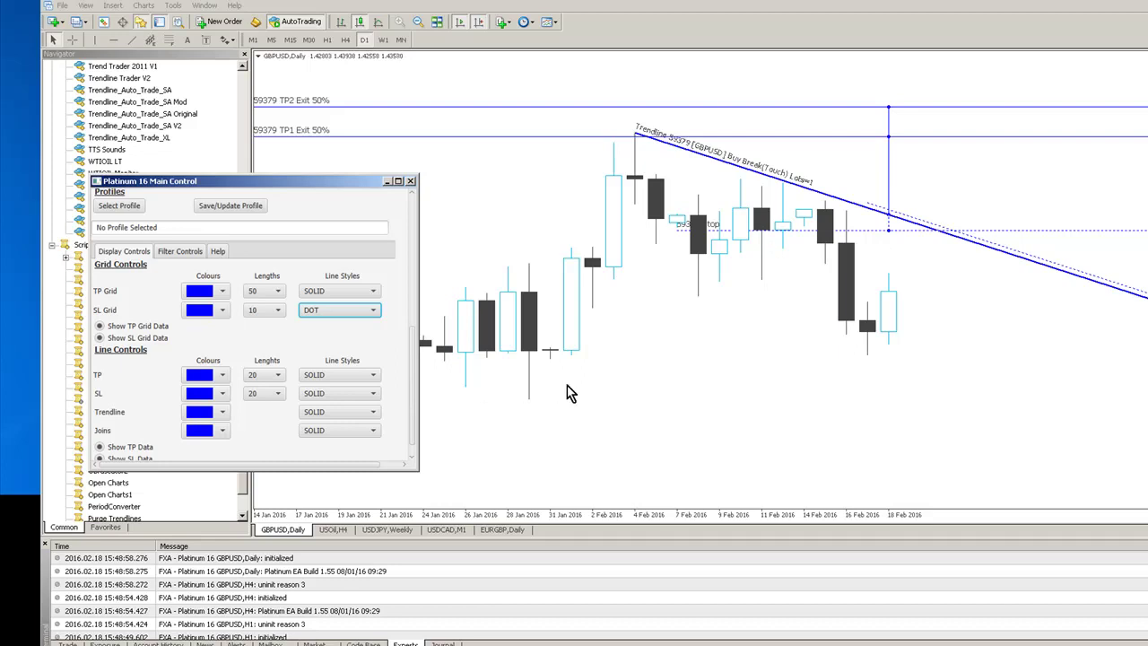
left_click(222, 310)
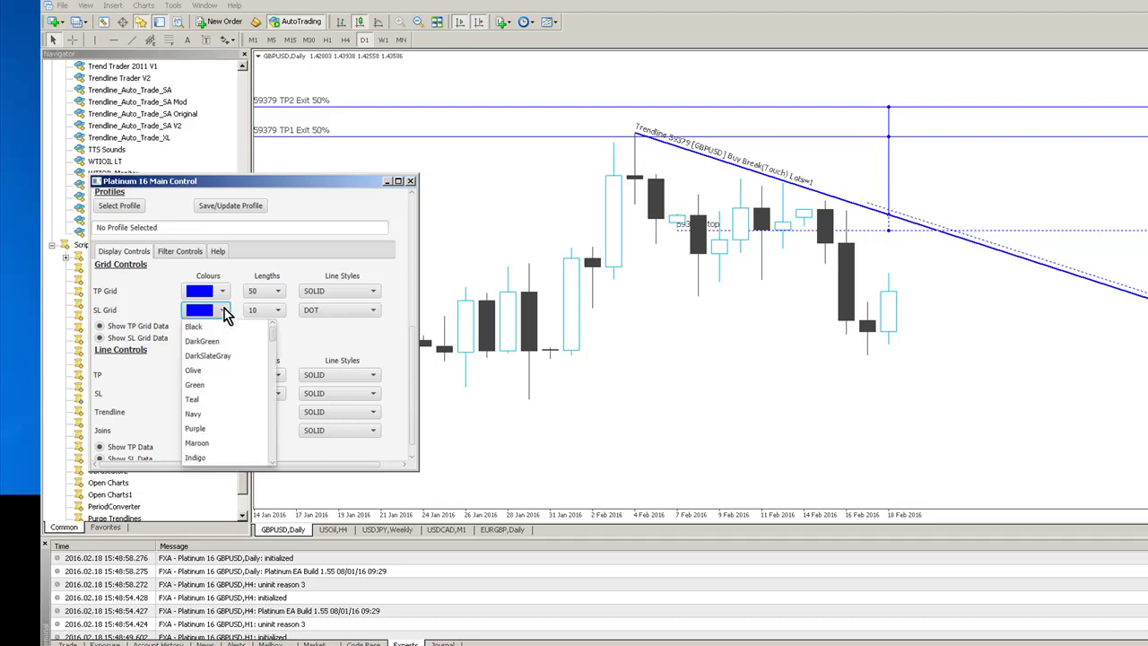
left_click(202, 369)
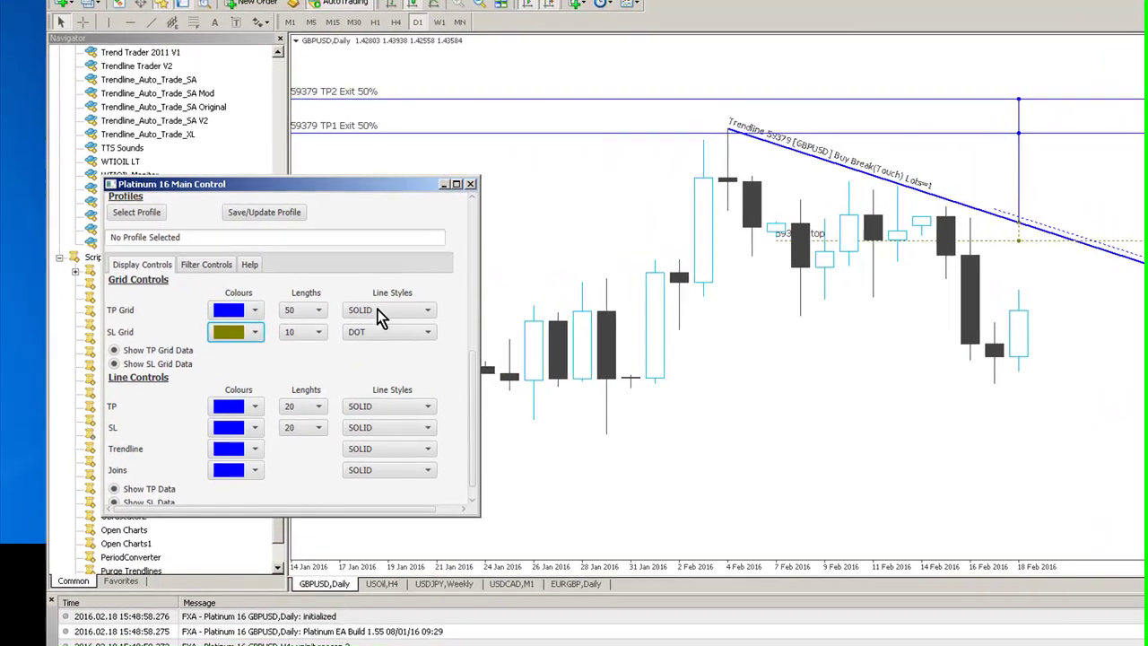
- Switch trendline 59379's behaviour to Break CIDR (Close in defined range) and set the CIDR range end to 50
left_click_drag(412, 413, 413, 236)
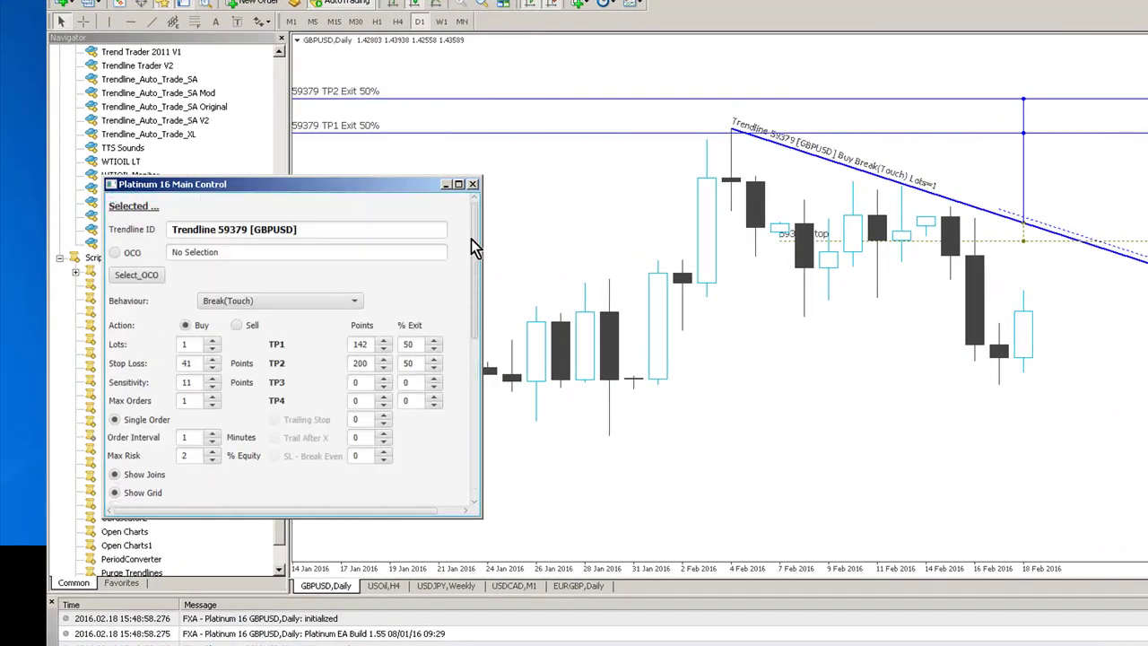
left_click(229, 305)
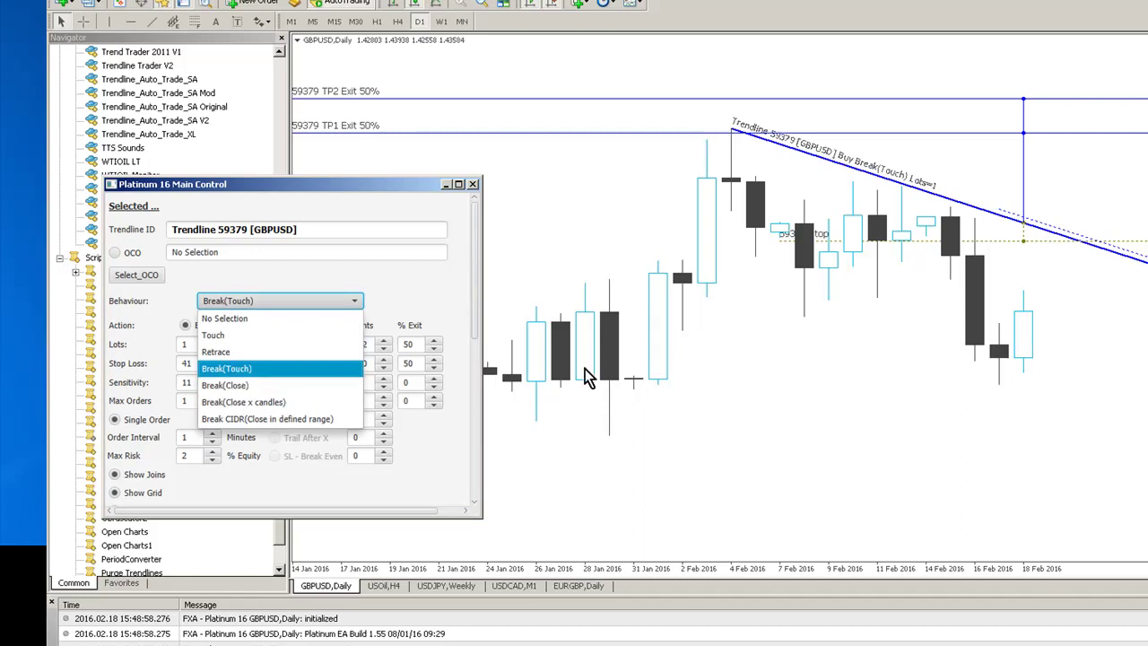
left_click(236, 384)
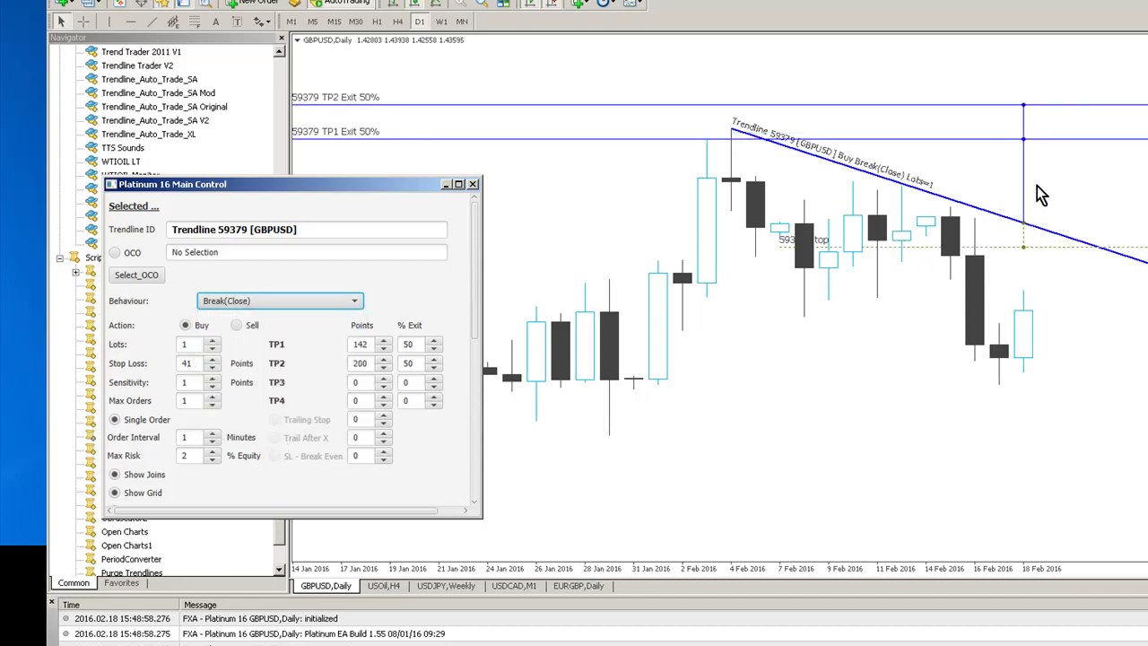
left_click(232, 304)
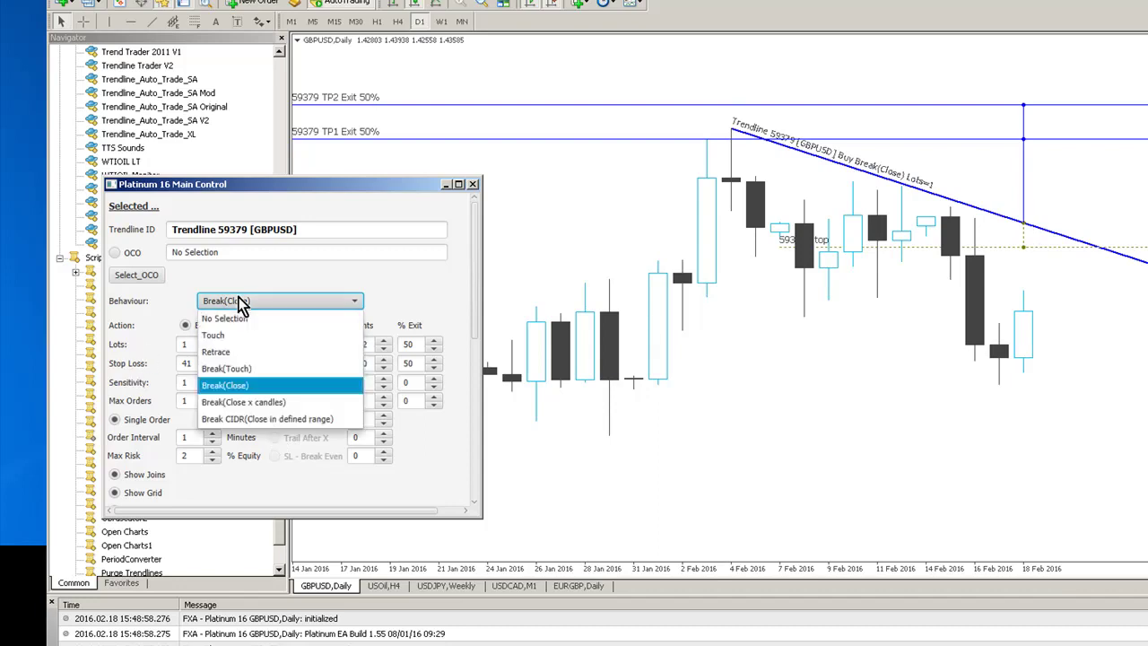
left_click(238, 420)
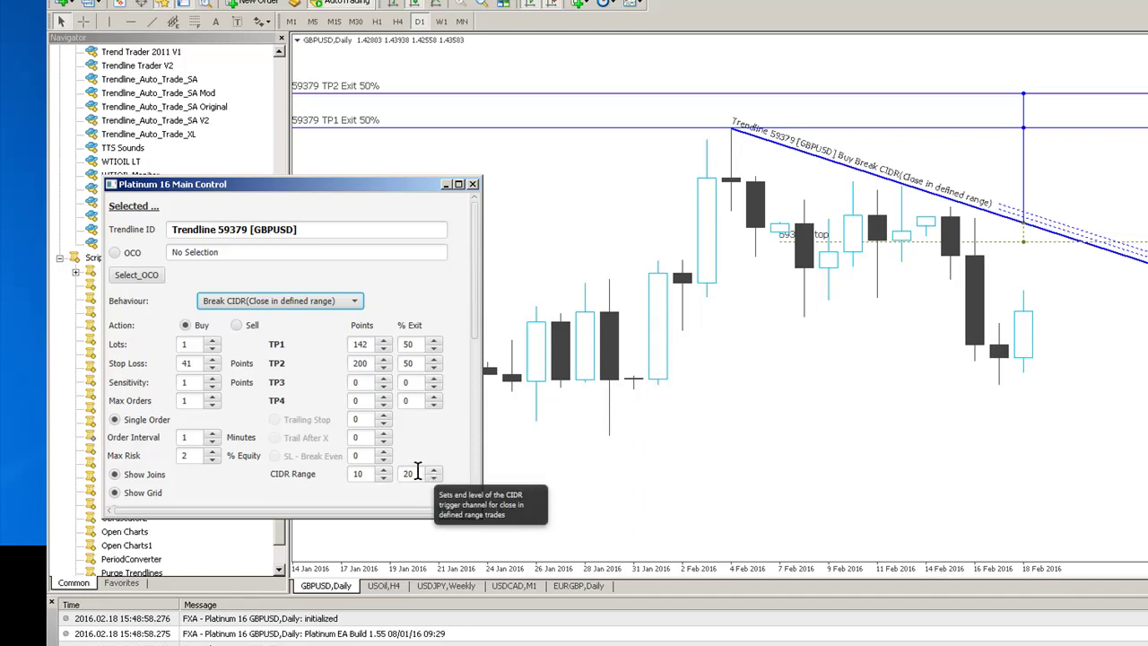
double_click(409, 474)
type("50")
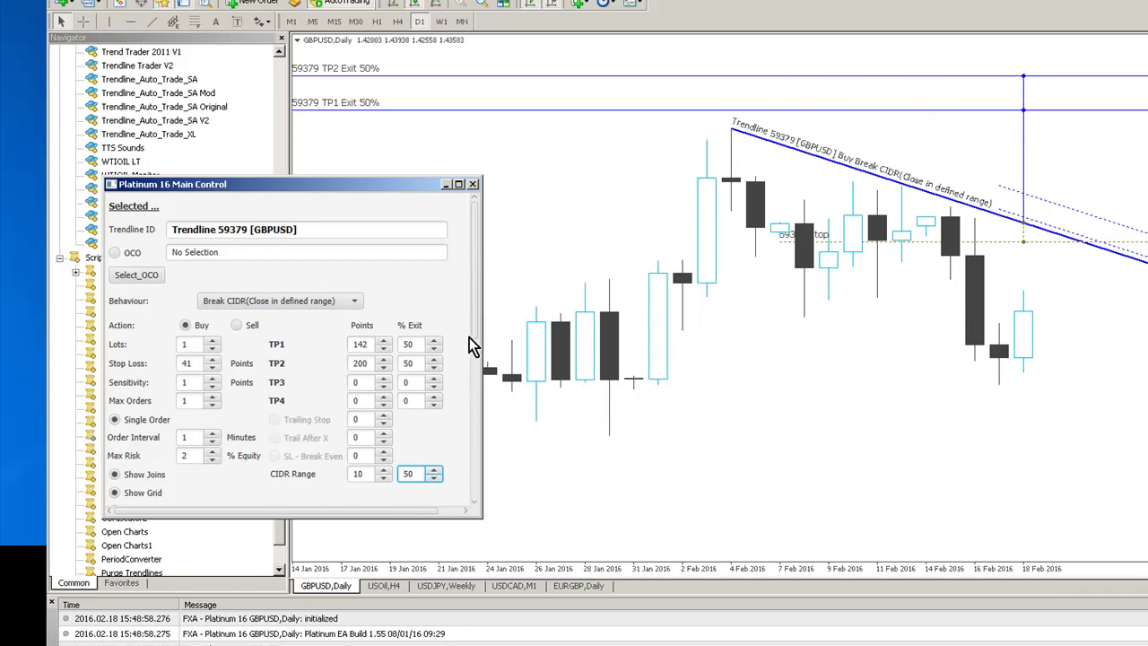
left_click_drag(473, 323, 466, 382)
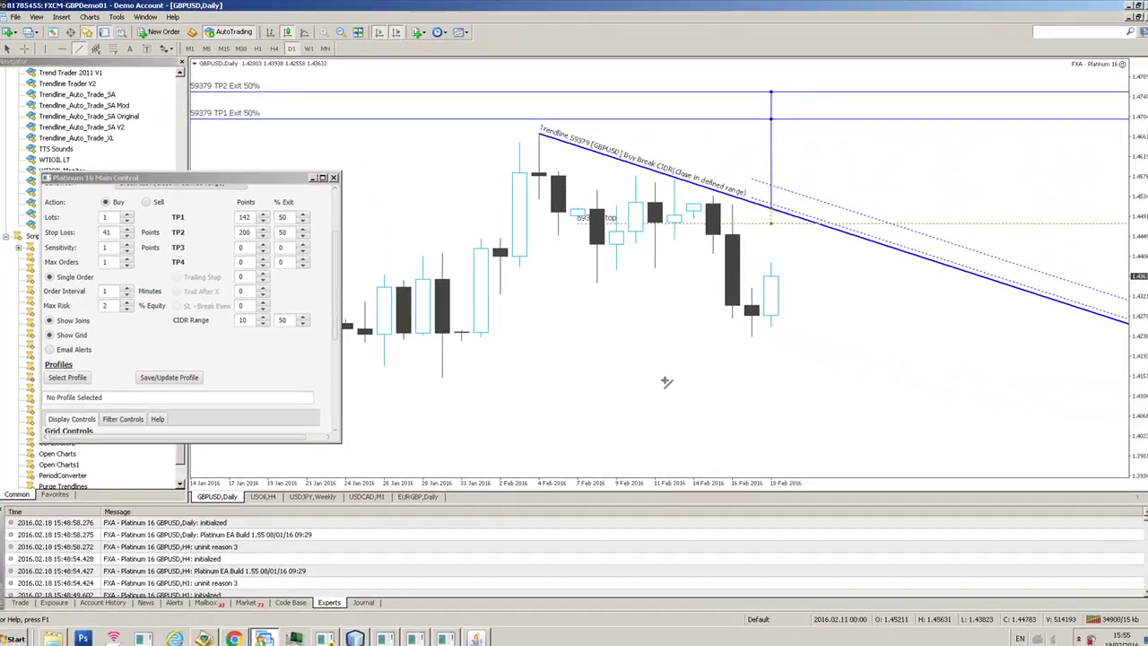
- Draw a rising trendline beneath the latest candles and set its behaviour to Touch
left_click_drag(557, 425, 760, 341)
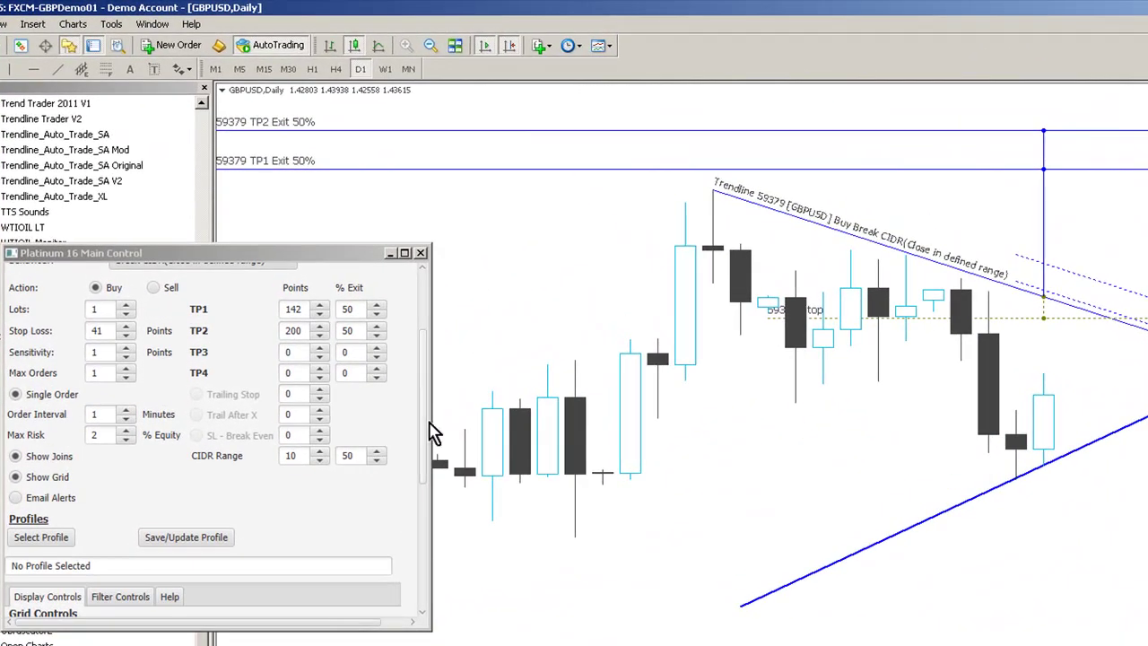
left_click(357, 326)
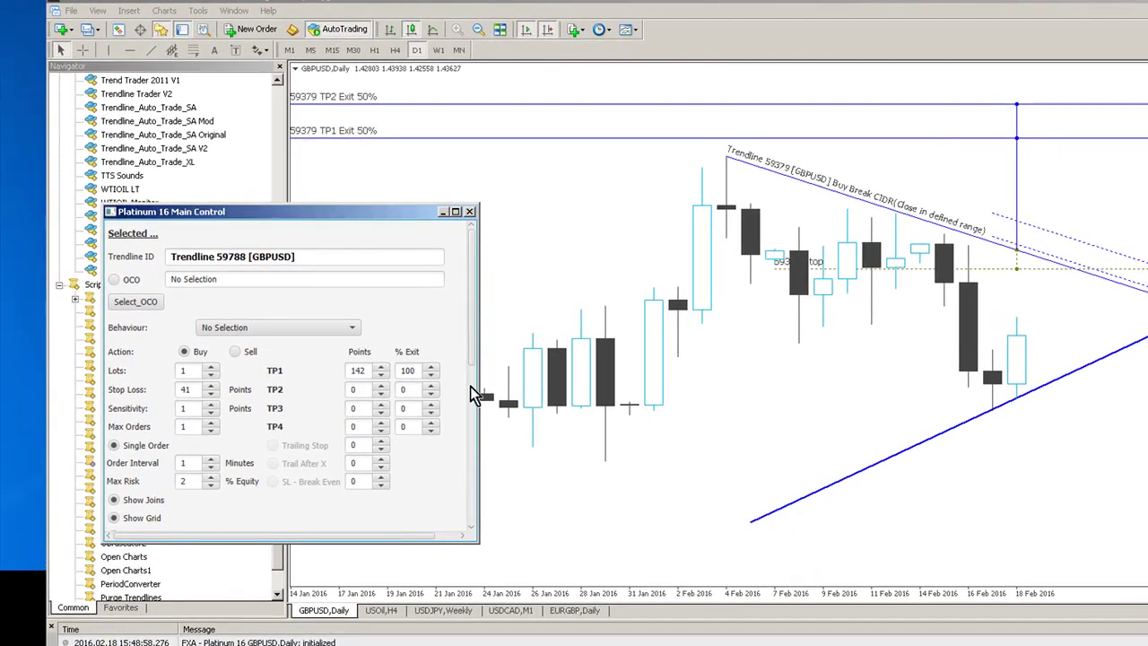
left_click(224, 327)
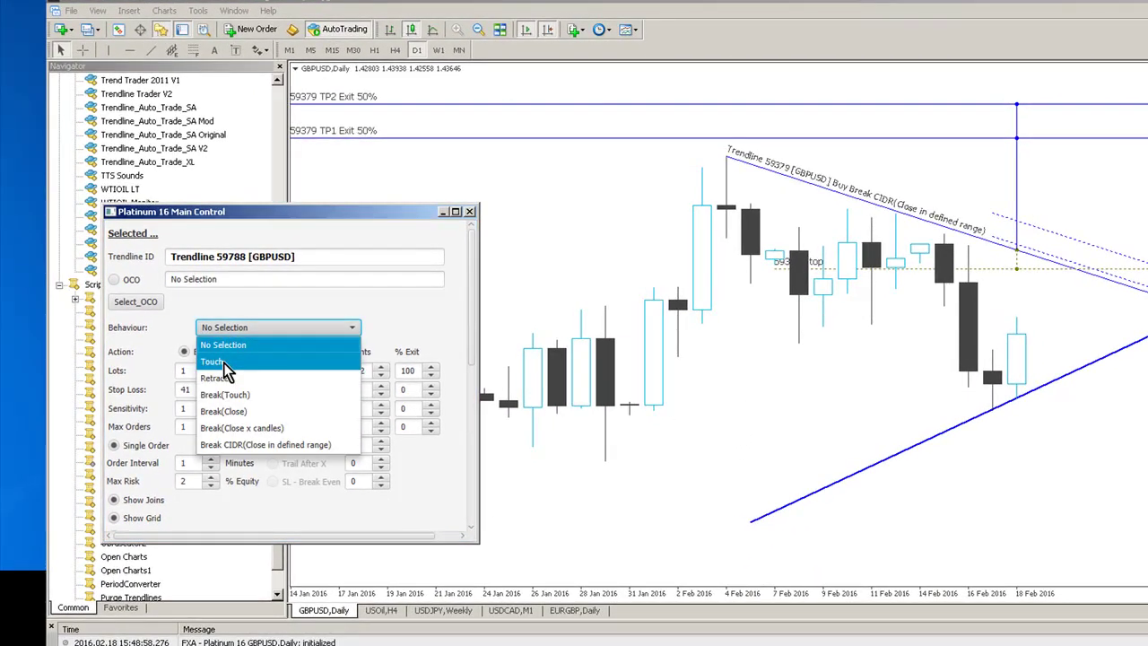
left_click(224, 362)
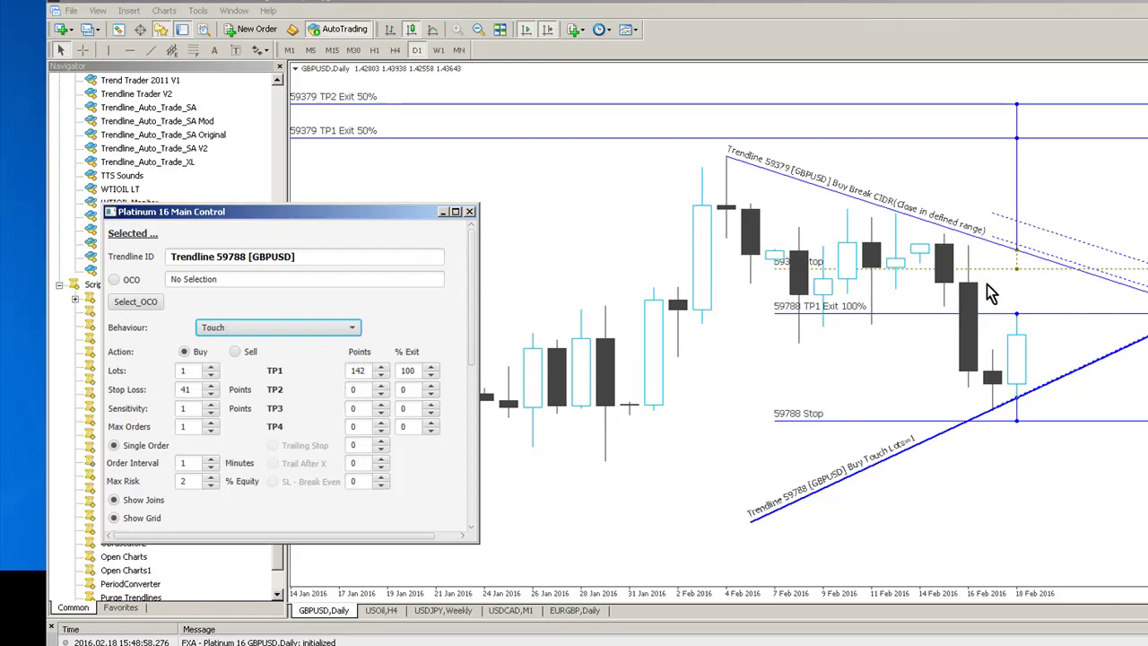
- Uncheck Show Grid on trendline 59379, then reselect the new trendline 59788
left_click(877, 208)
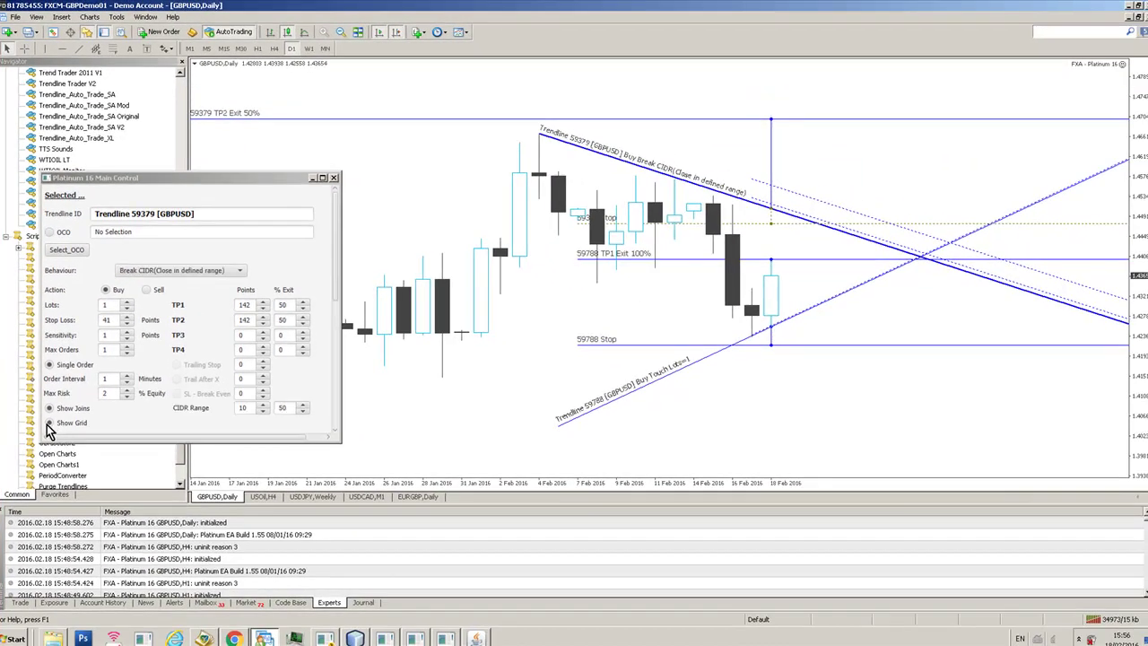
left_click(112, 518)
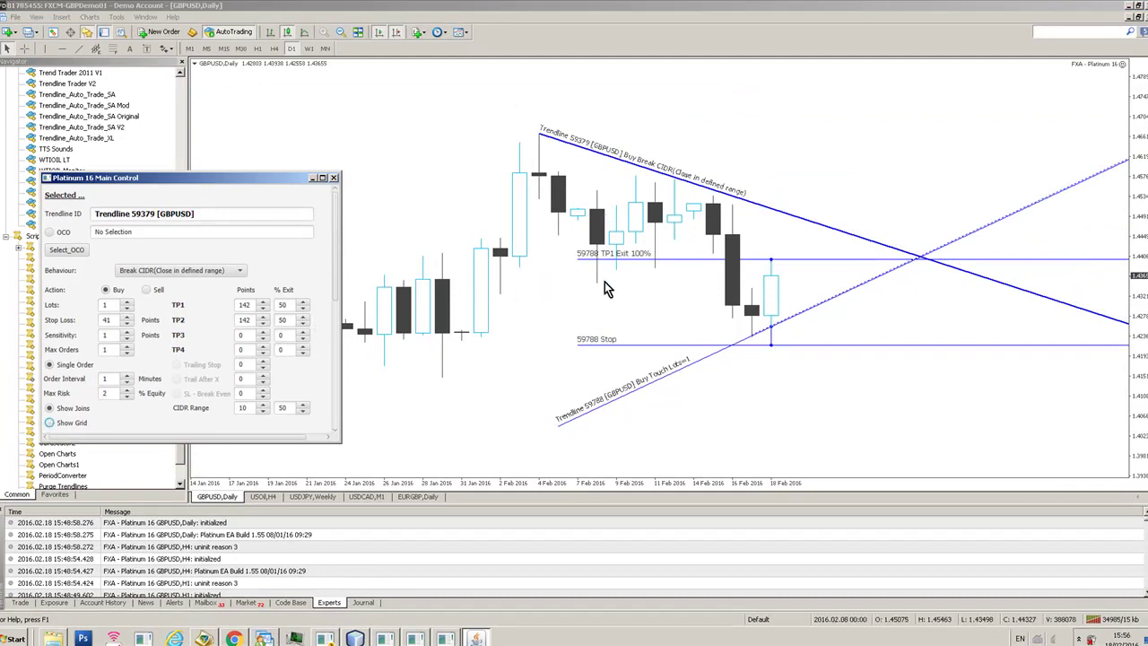
left_click(644, 391)
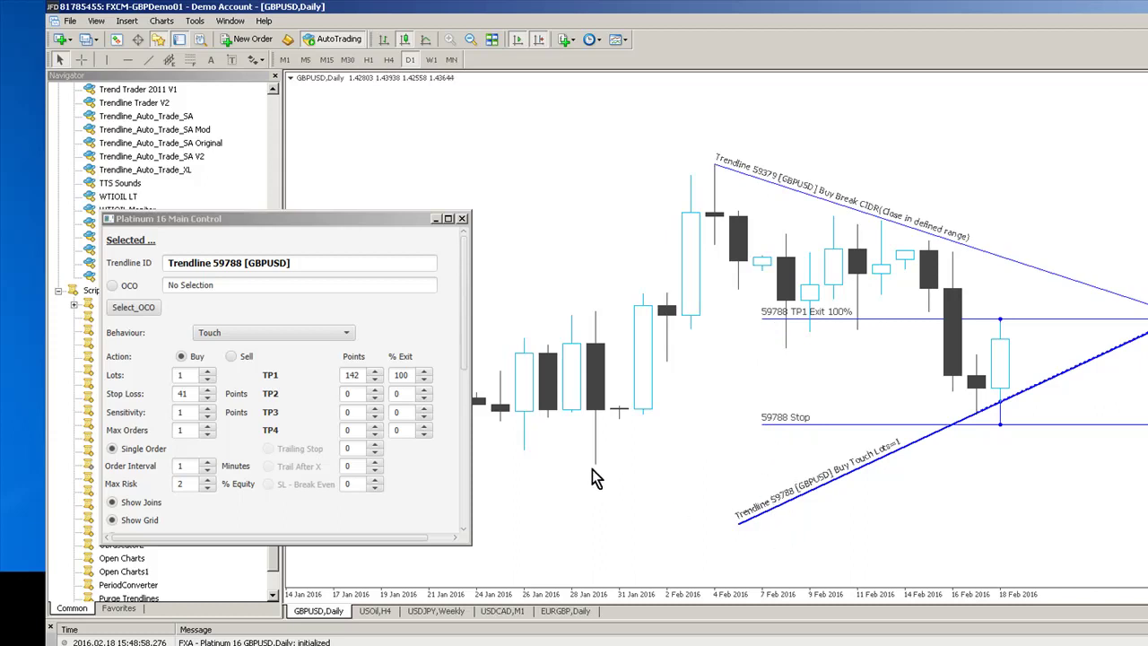
left_click_drag(468, 327, 463, 228)
scroll(470, 465, "down", 2)
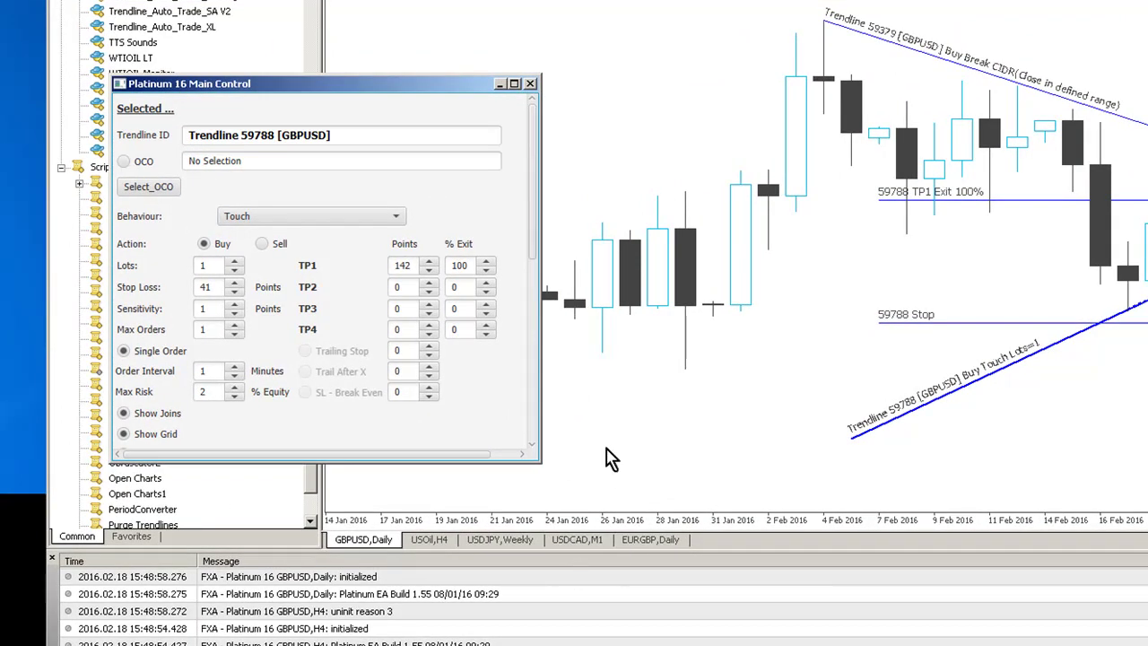
mouse_move(533, 220)
left_mouse_down()
mouse_move(530, 374)
mouse_move(545, 239)
mouse_move(551, 323)
mouse_move(552, 209)
left_mouse_up()
- On the USDJPY weekly chart, select the rising trendline and set its behaviour to Touch
left_click(482, 541)
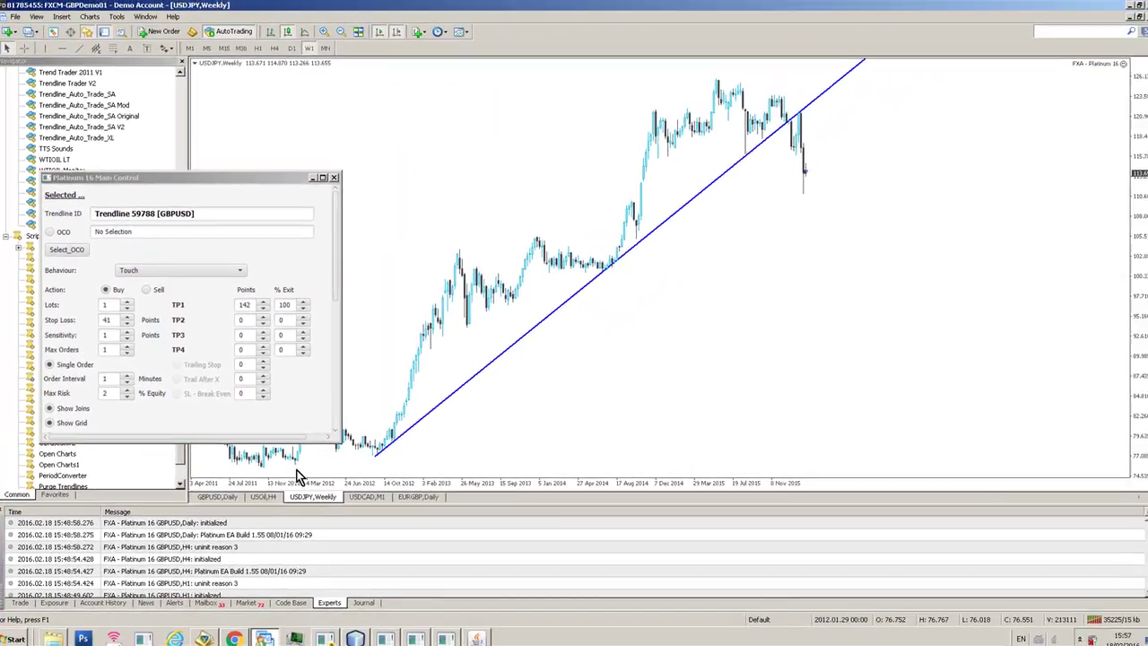
left_click(453, 404)
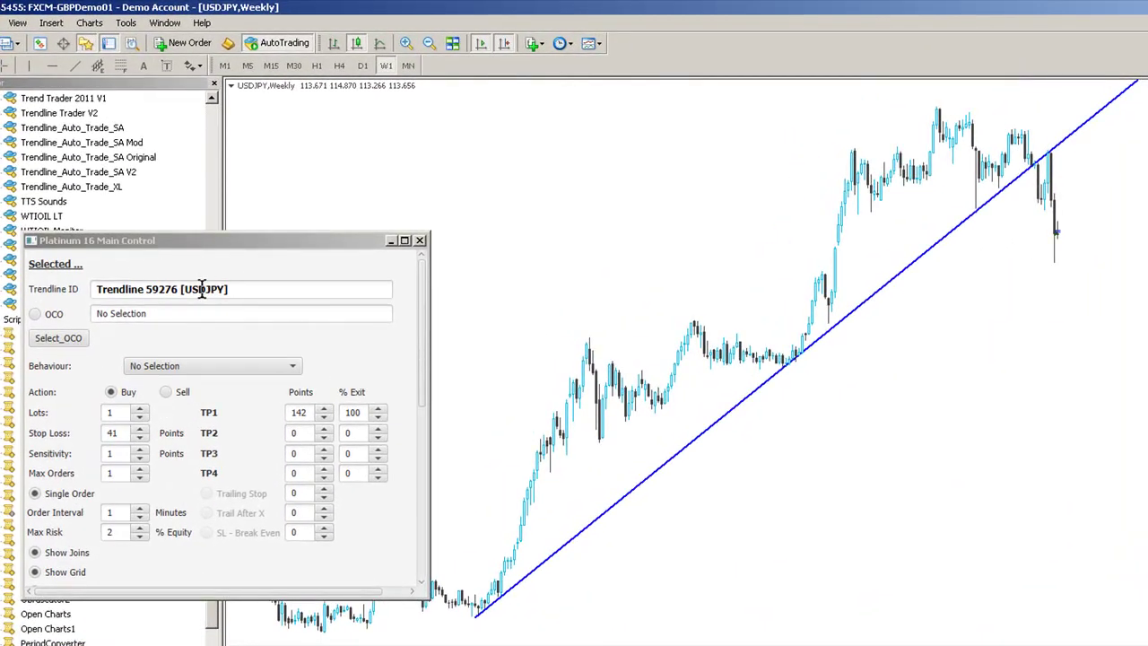
left_click(163, 368)
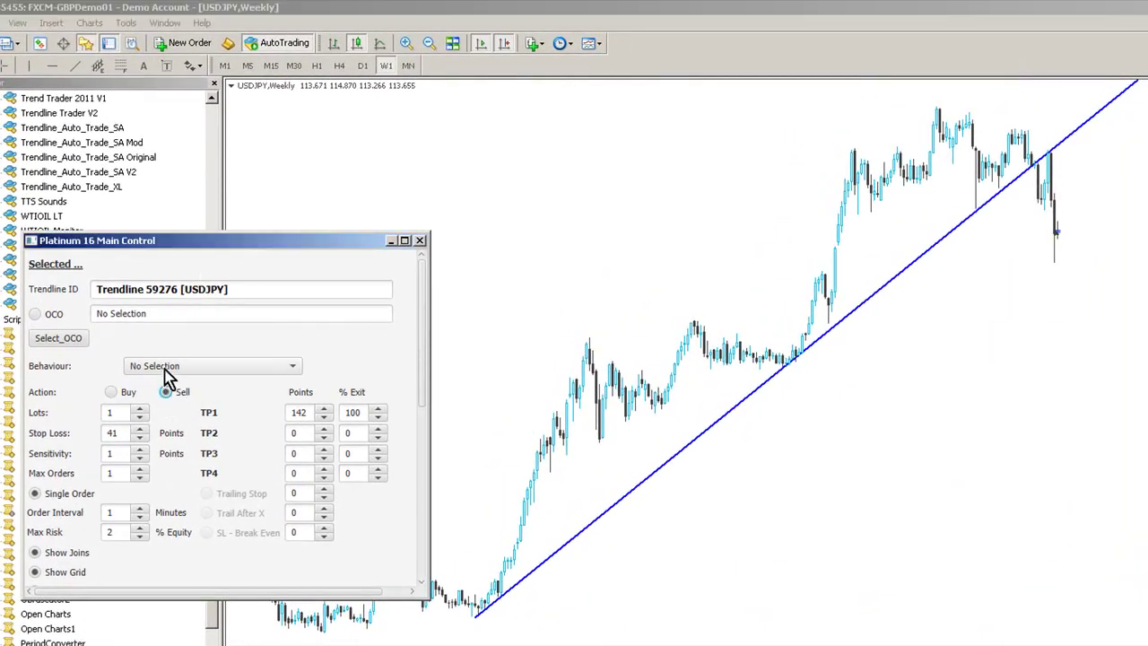
left_click(161, 404)
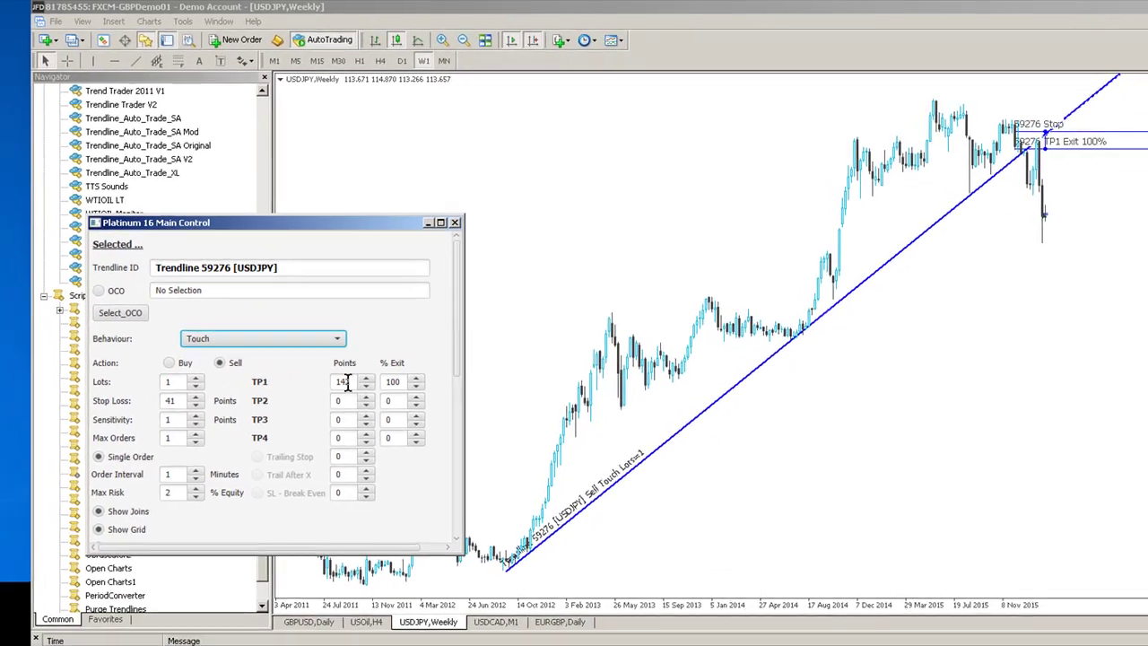
- Set TP1 to 300 points, stop loss to 100 points and sensitivity to 10
double_click(303, 410)
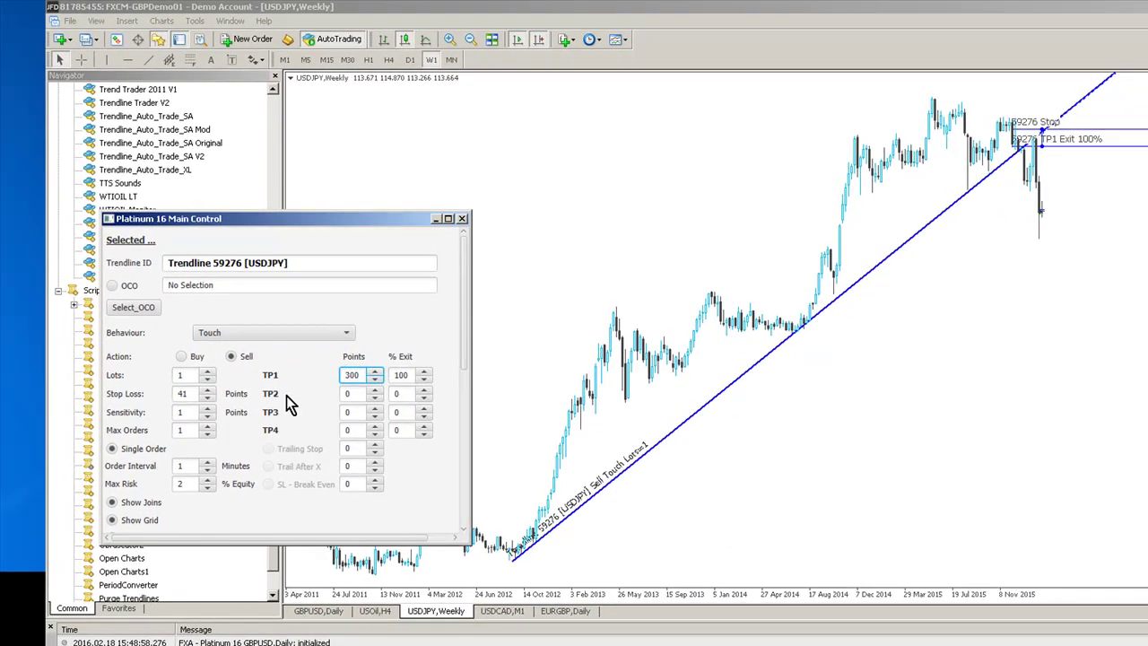
key("Return")
double_click(182, 394)
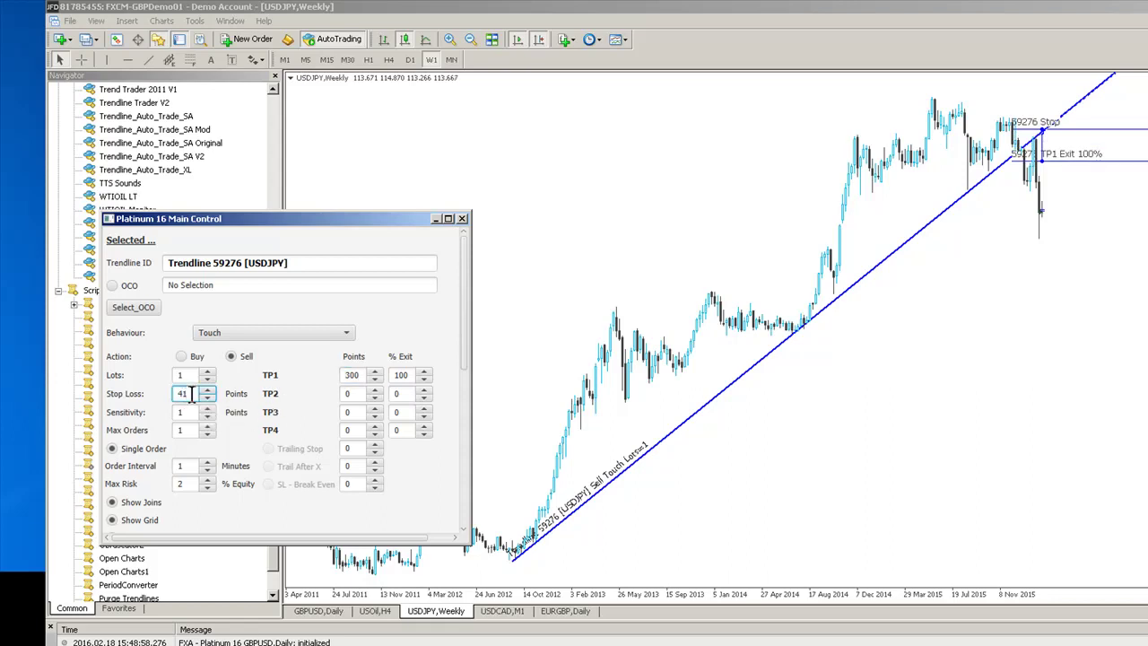
type("100")
key("Return")
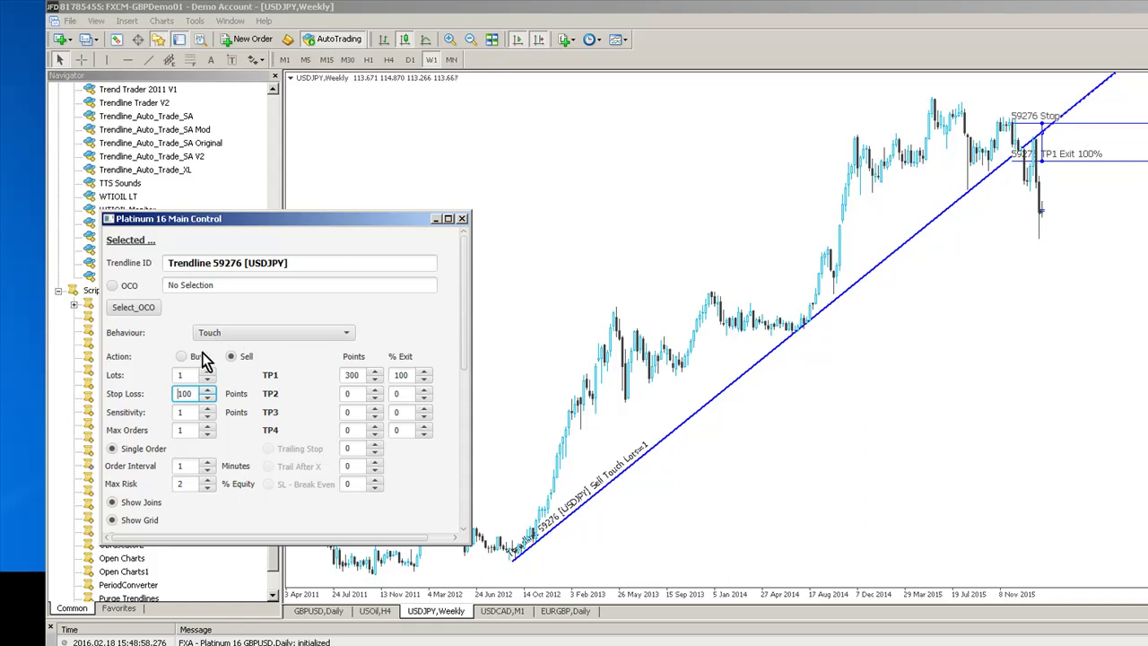
double_click(180, 412)
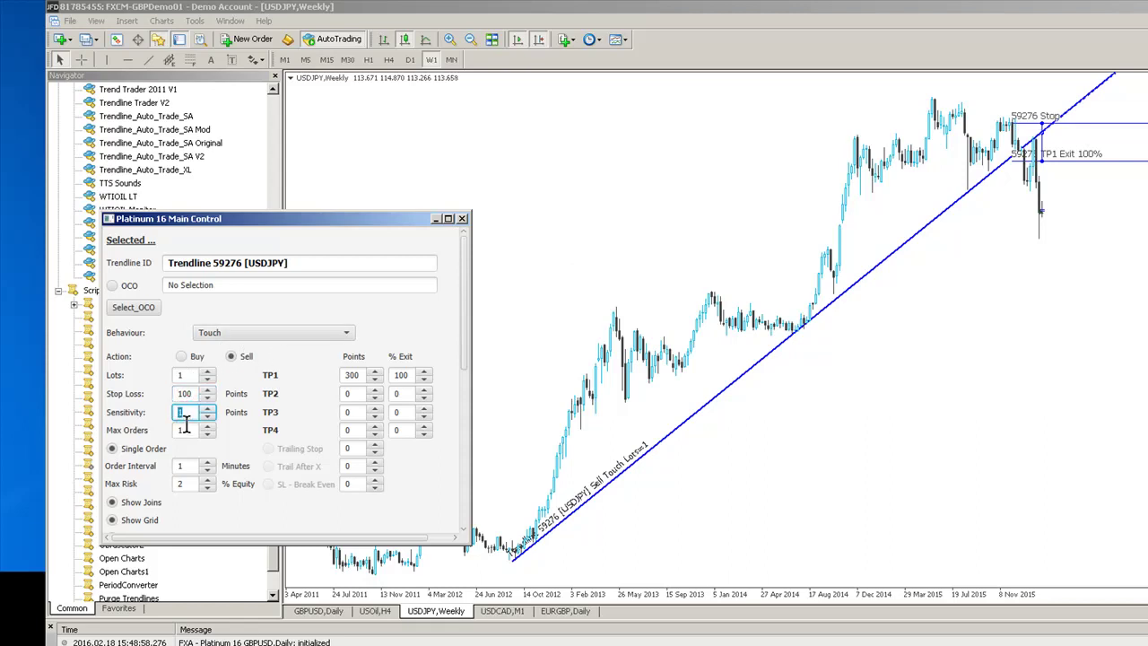
left_click(449, 41)
left_click(448, 40)
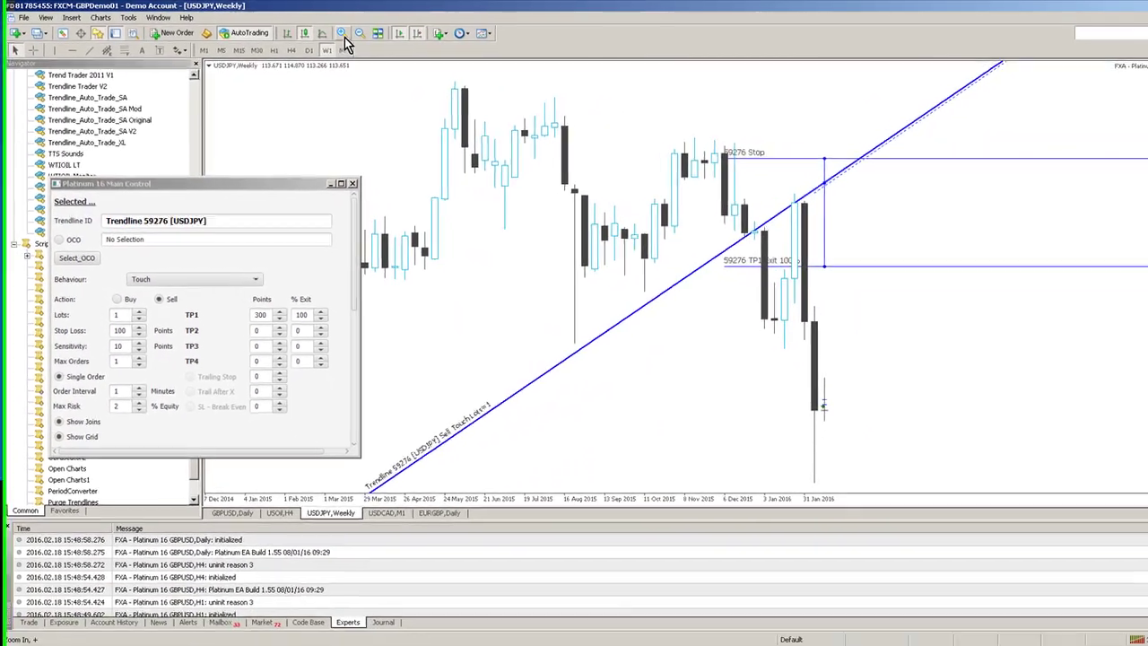
left_click(343, 34)
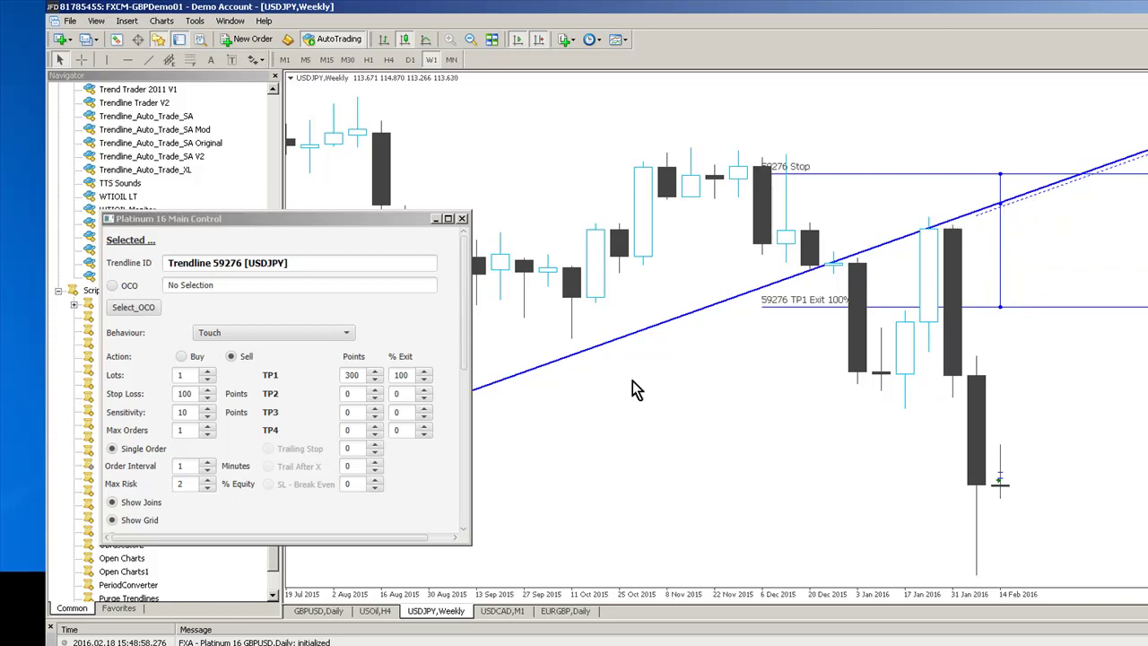
left_click_drag(466, 318, 468, 350)
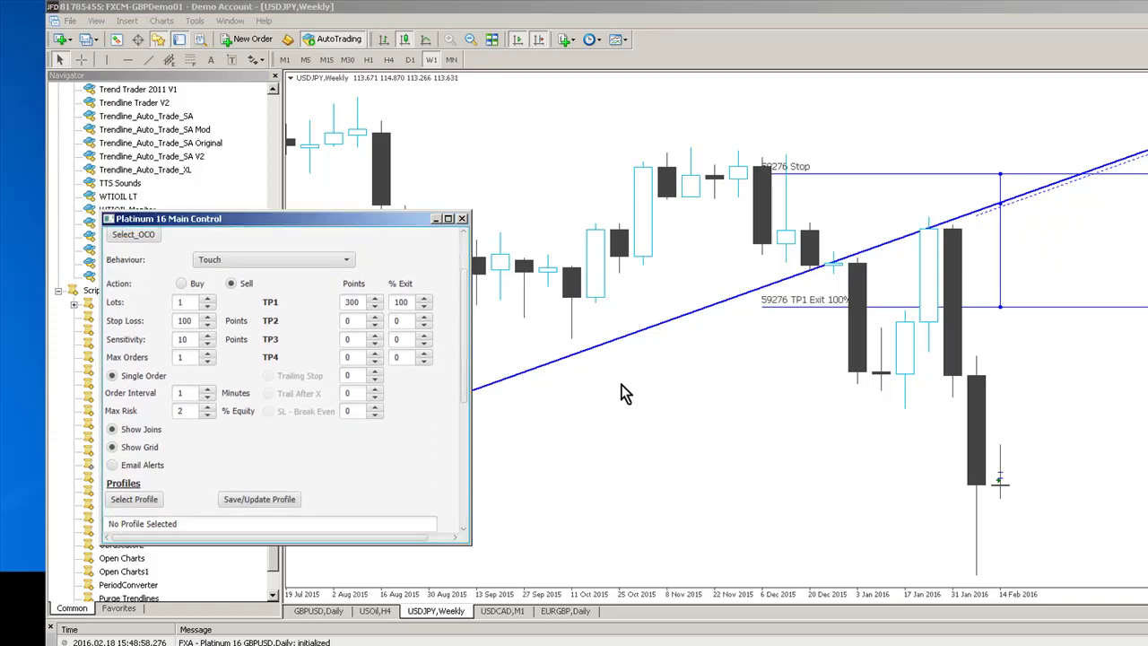
left_click(112, 376)
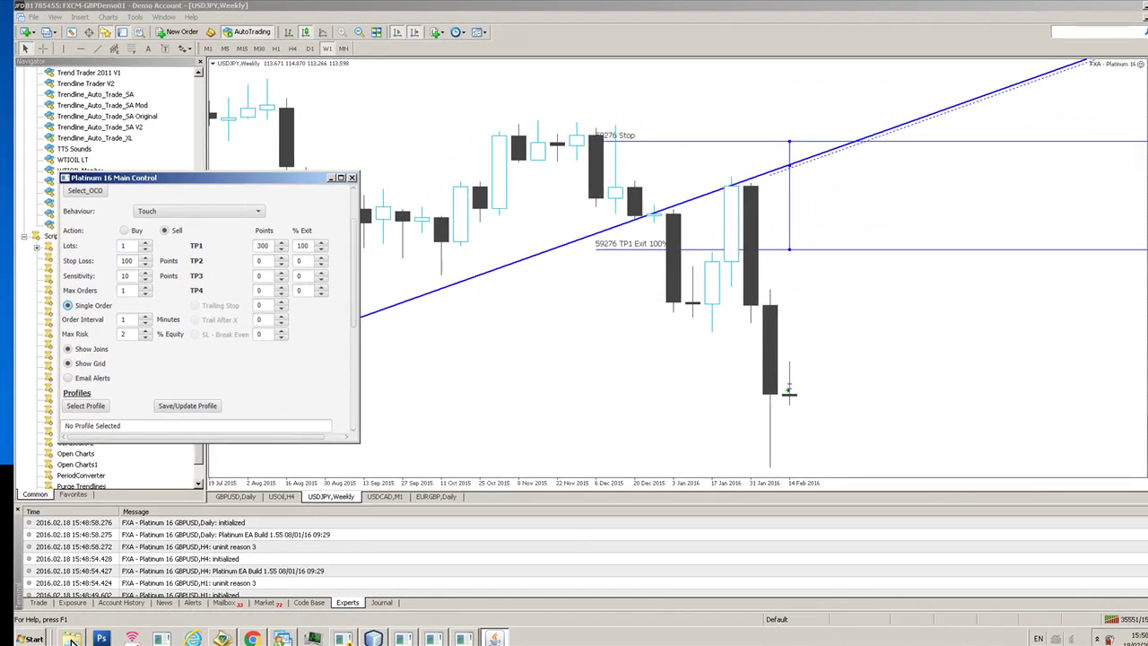
left_click(71, 639)
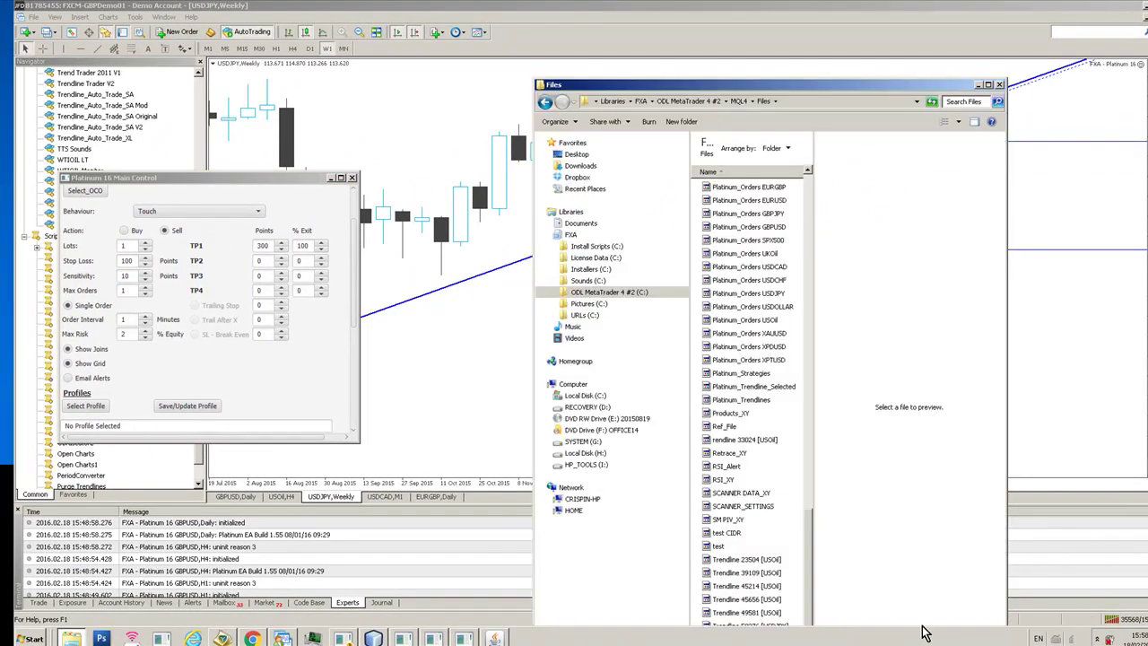
- Delete the USDJPY trendline from the chart
double_click(817, 83)
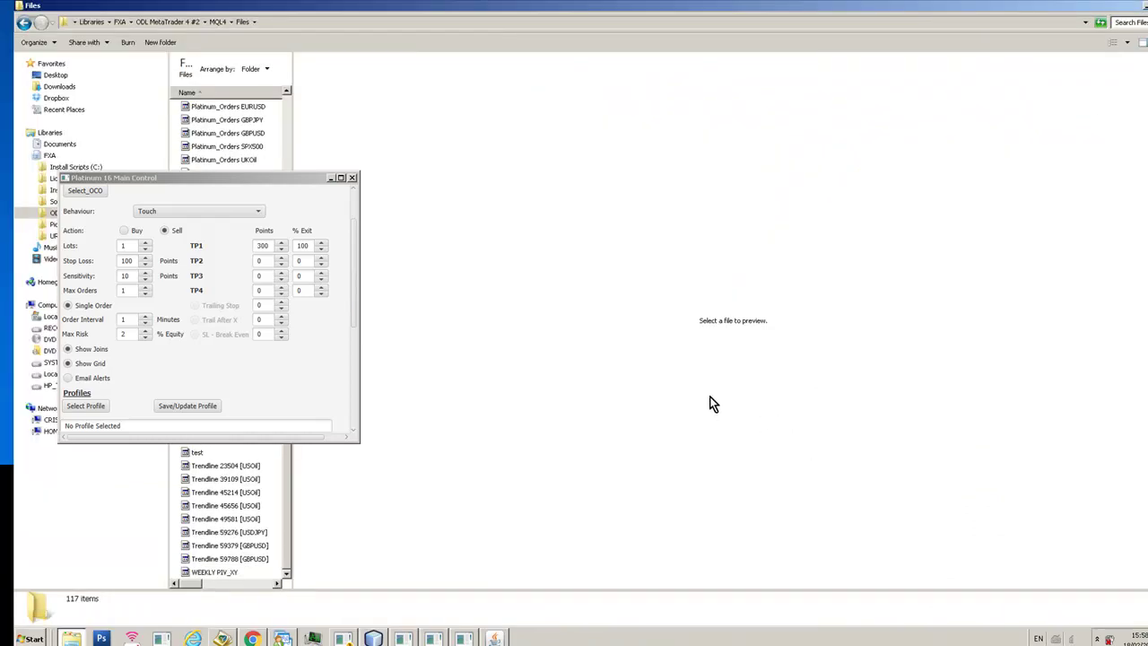
key("super+Down")
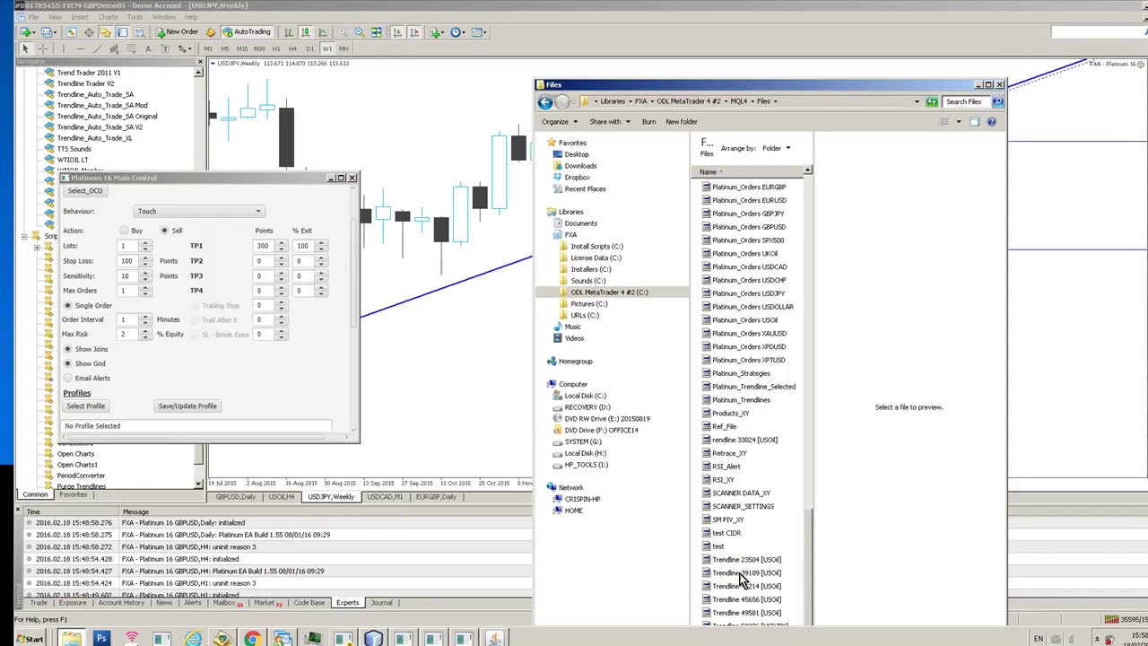
left_click_drag(354, 285, 359, 199)
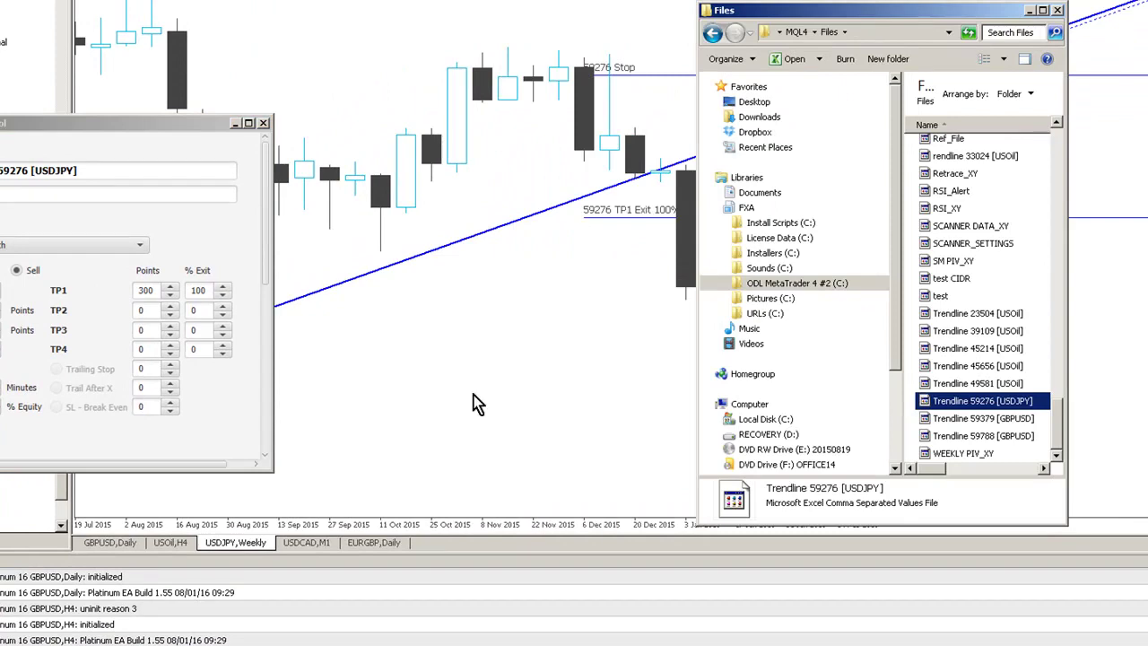
left_click(459, 254)
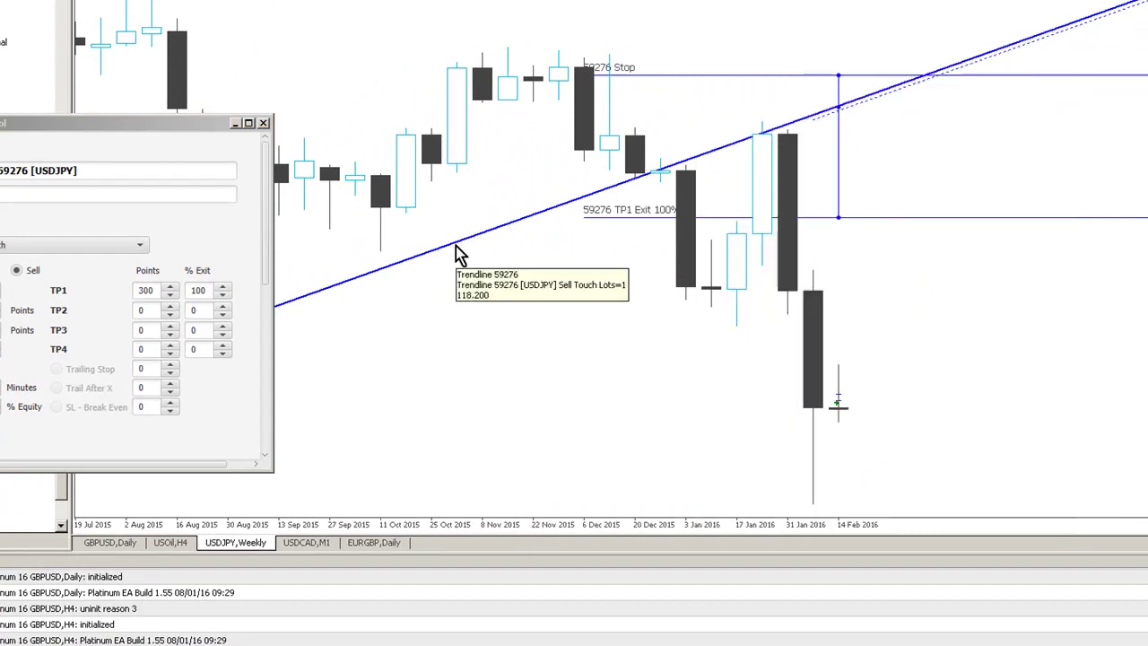
key("Delete")
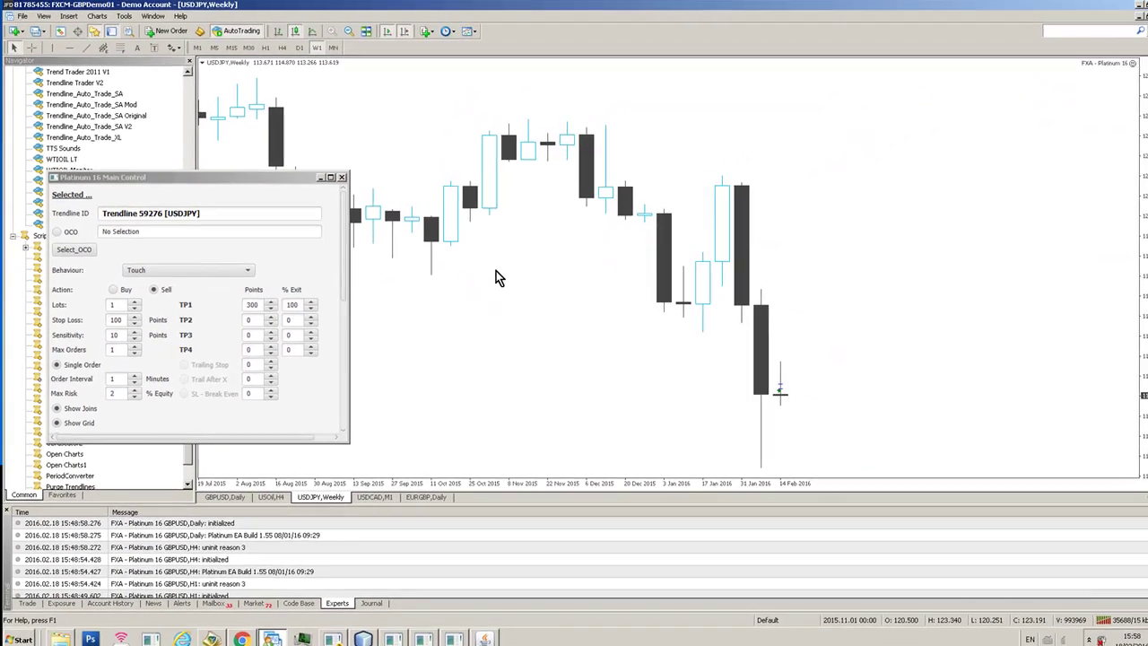
- Browse the saved Trendline files in MQL4\Files and select the Trendline 23504 [USOil] file
key("alt+Tab")
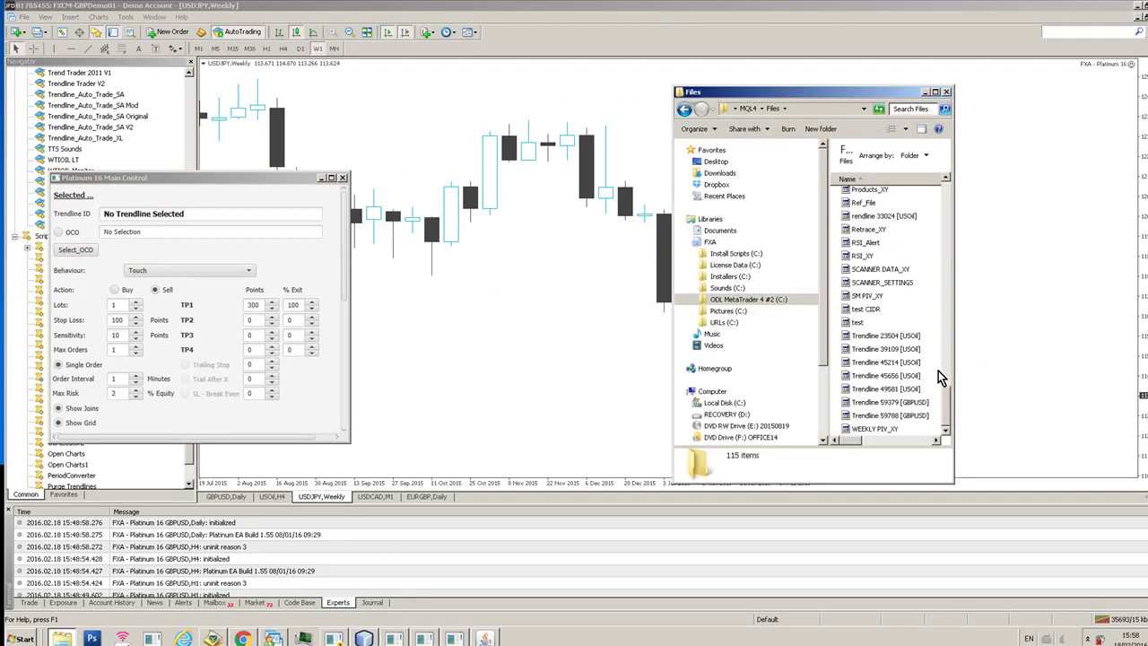
left_click(891, 418)
key("Up")
key("Up")
key("Up")
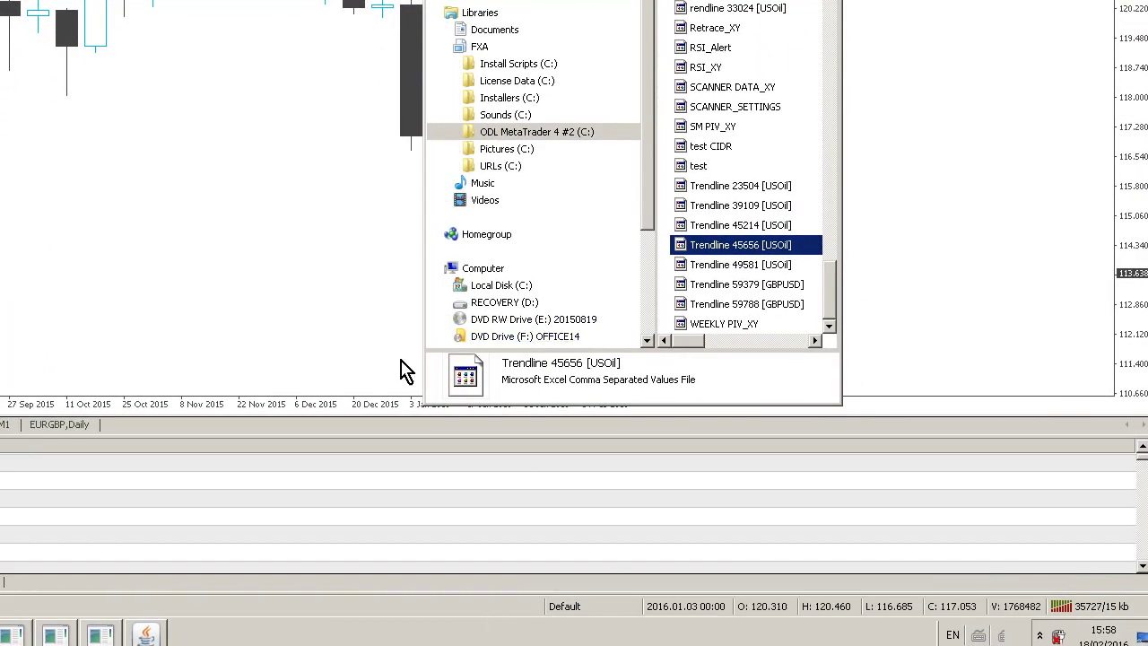
left_click(731, 185)
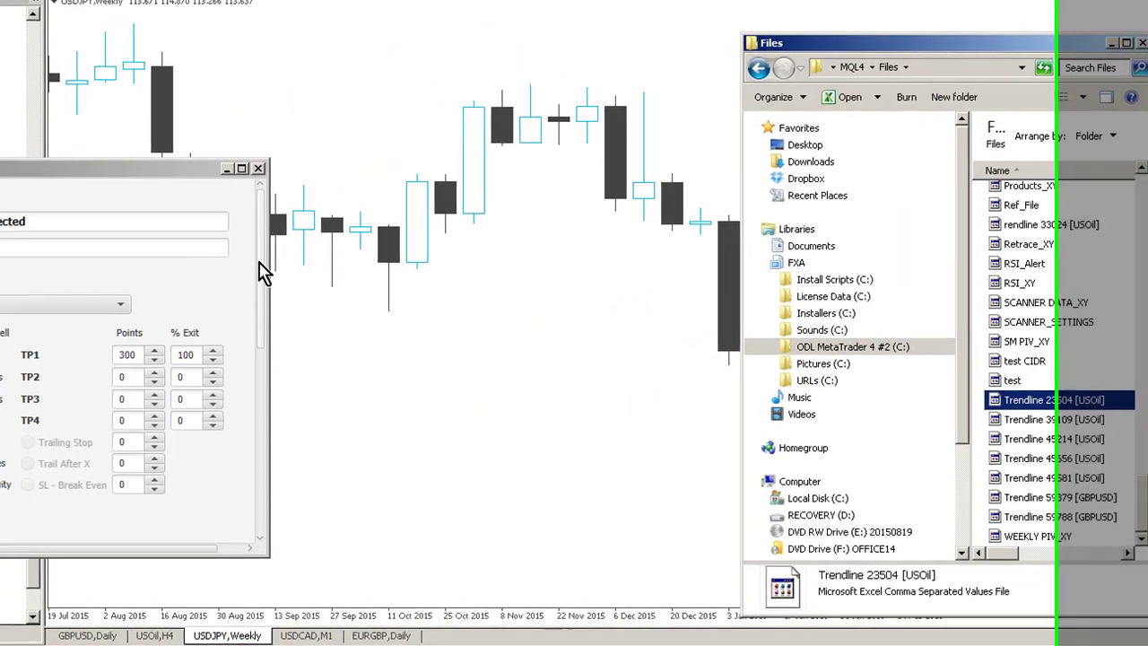
- Raise the lot size to 1.01 and select the descending USDJPY trendline 59991
left_click_drag(263, 272, 259, 295)
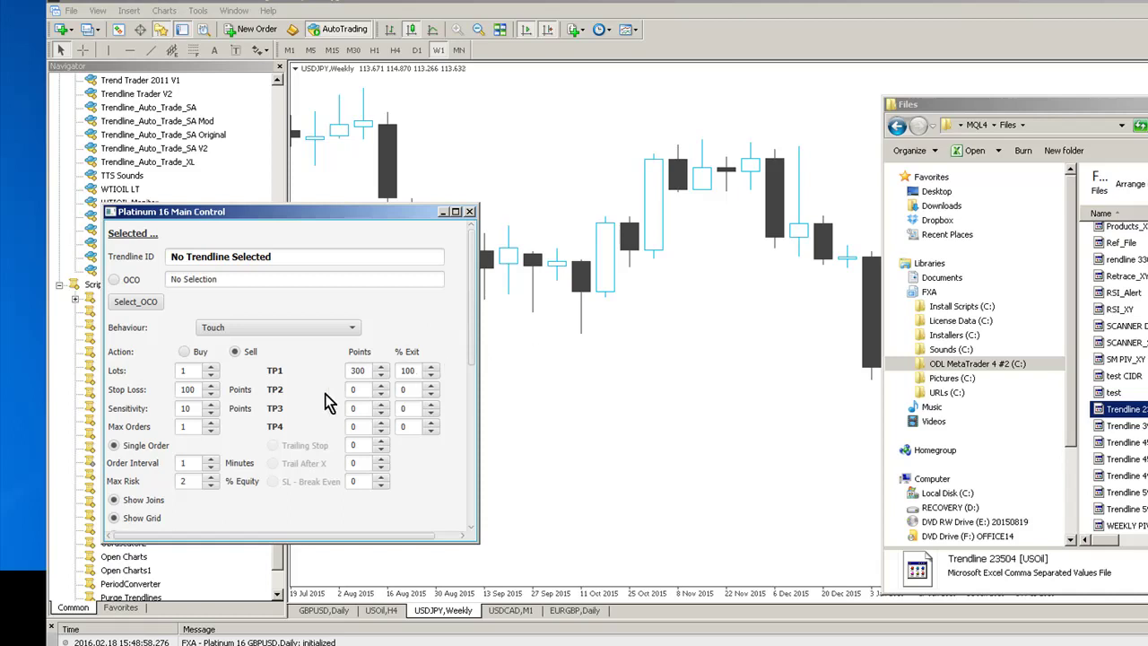
left_click(213, 368)
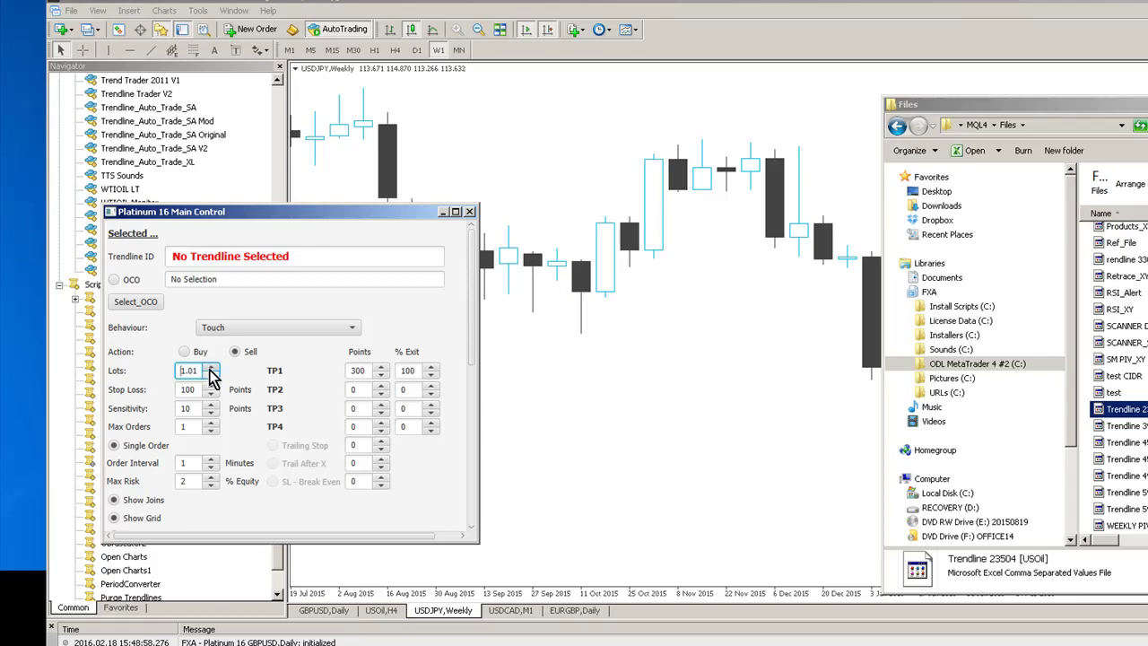
left_click(151, 68)
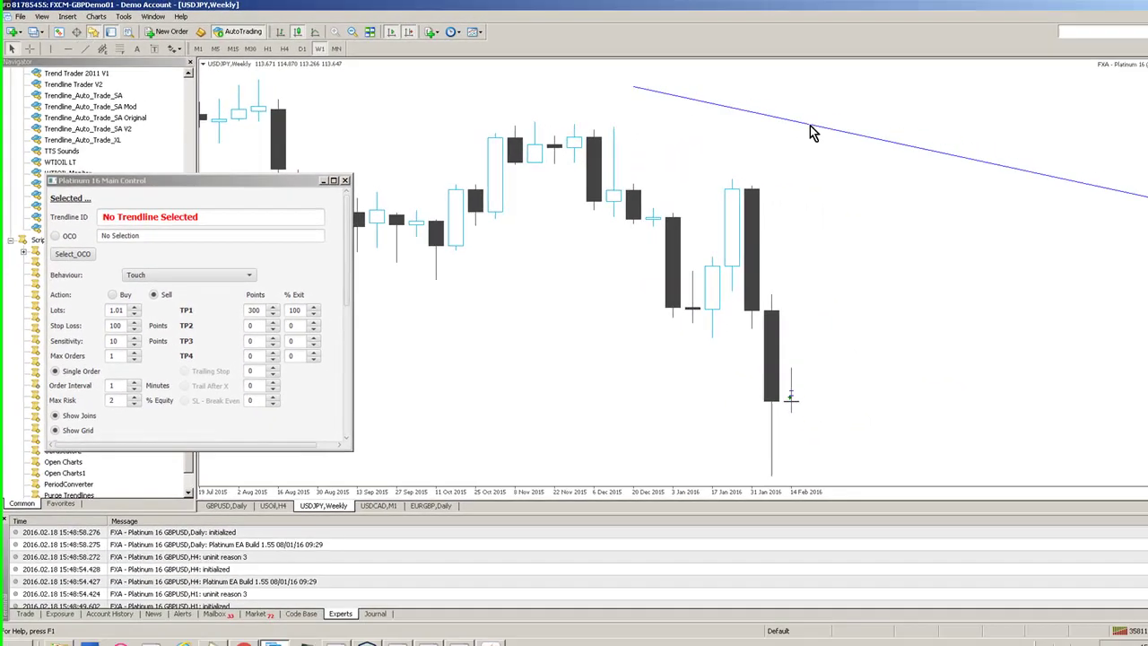
left_click(810, 126)
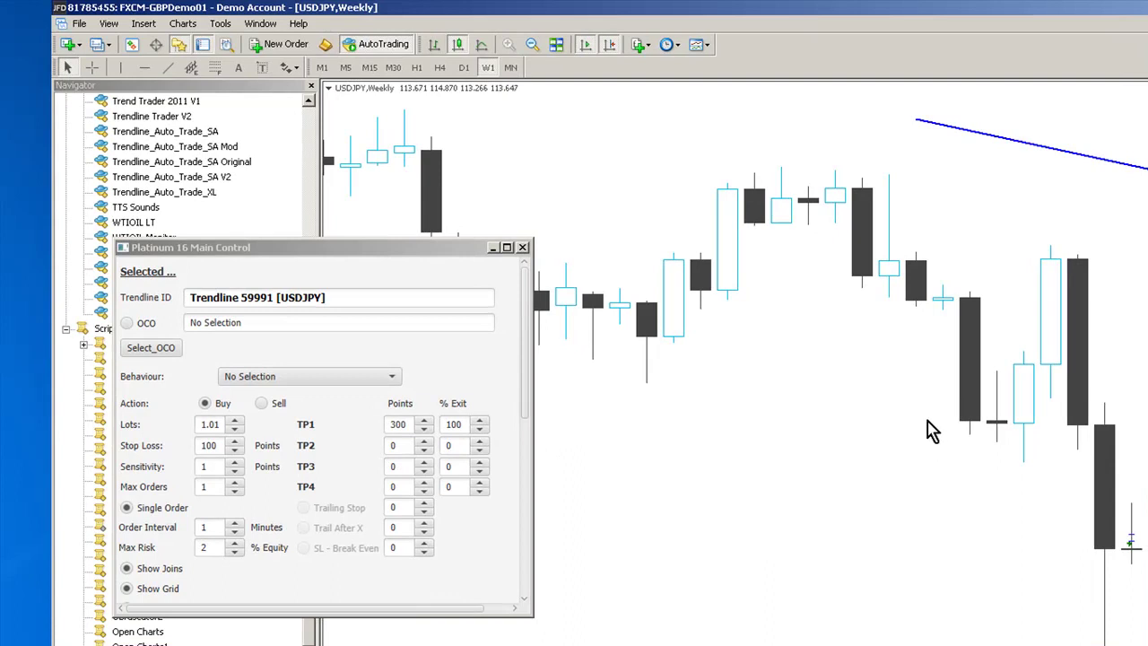
- Move the Platinum 16 panel to the top centre and view its Filter Controls and Help sections
left_click_drag(327, 247, 543, 115)
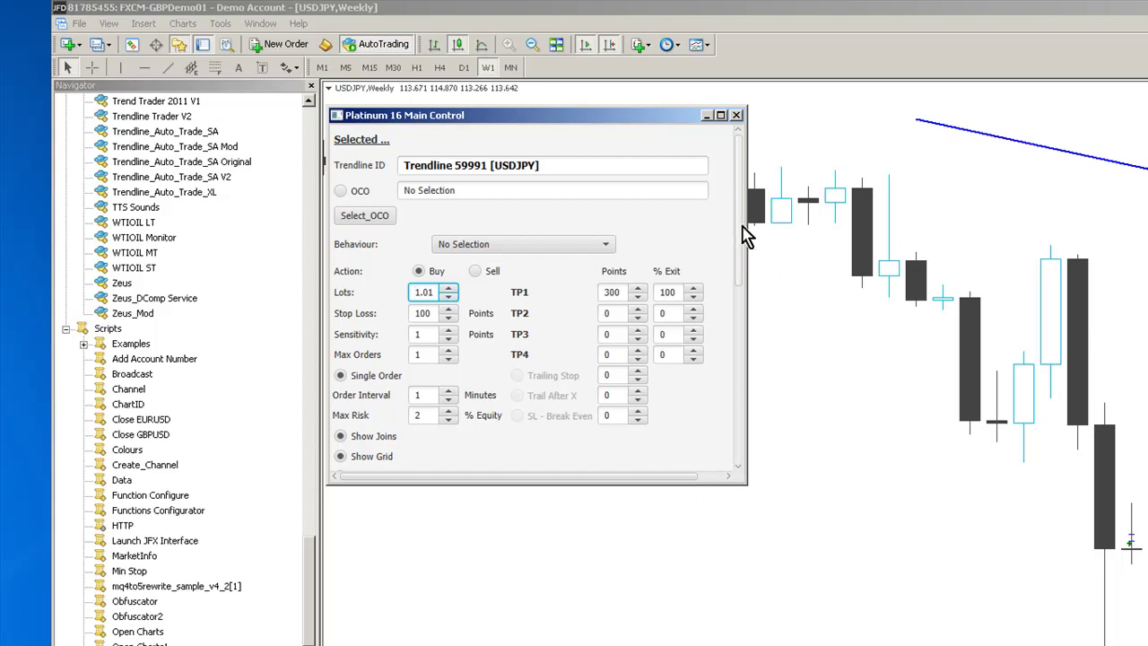
left_click_drag(741, 236, 689, 454)
left_click_drag(679, 247, 686, 372)
left_click(469, 221)
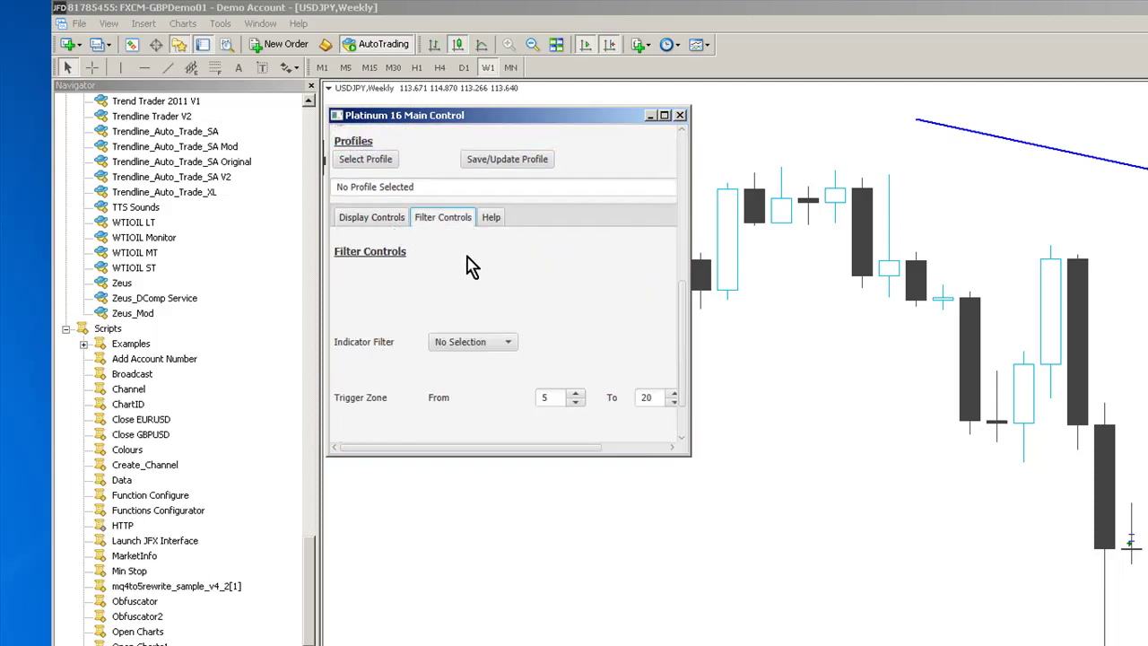
left_click(492, 217)
left_click_drag(682, 305, 704, 188)
scroll(440, 184, "up", 3)
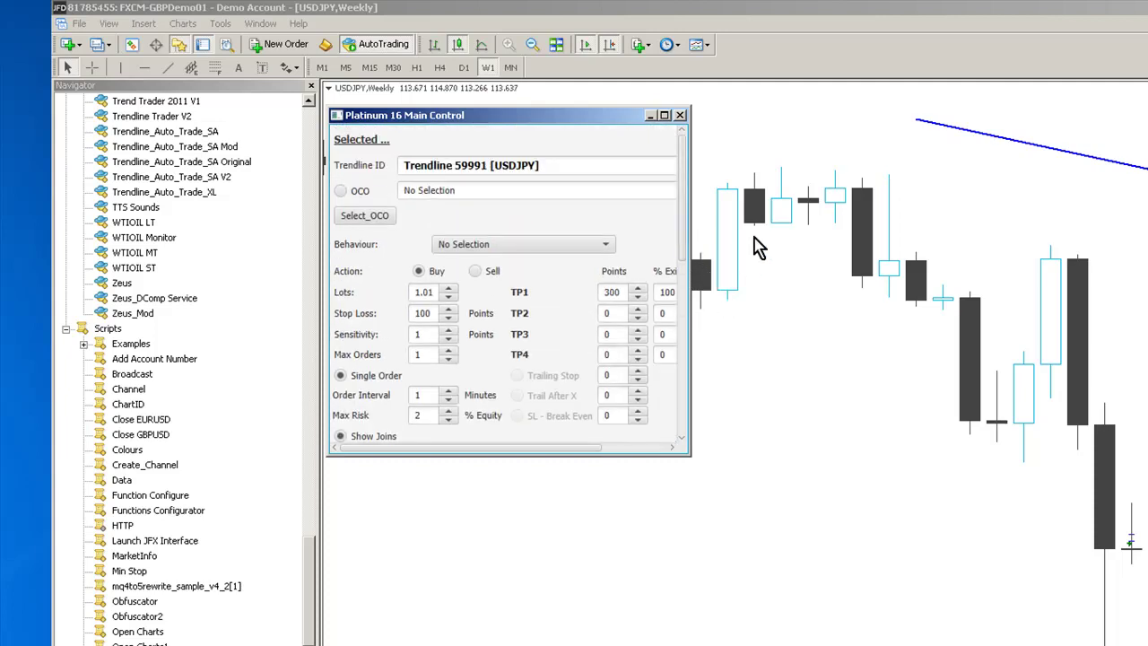